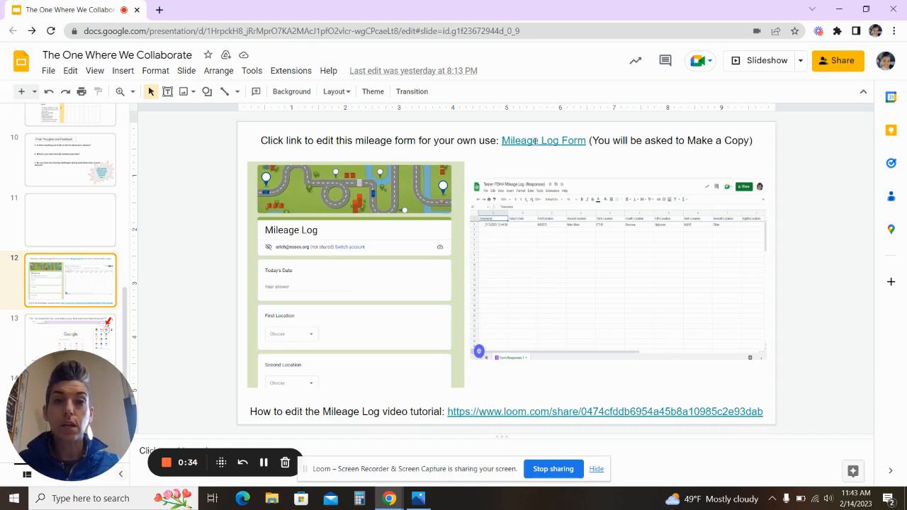
# Open the Mileage Log Form link on the slide and make a copy of the form.
pyautogui.click(524, 141)
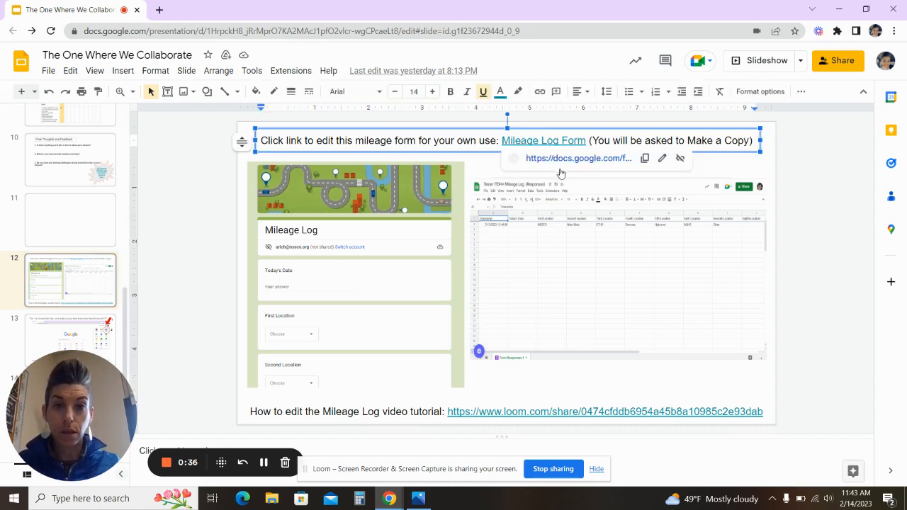
pyautogui.click(561, 160)
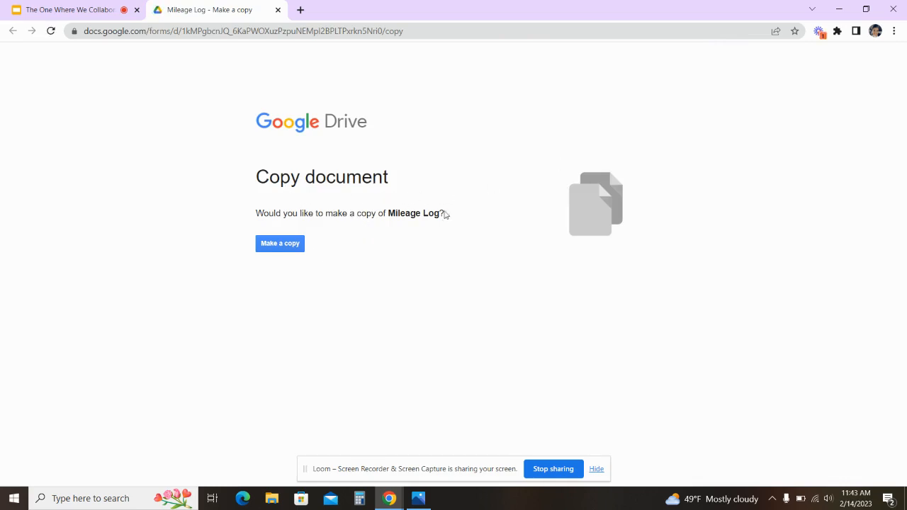
pyautogui.click(286, 248)
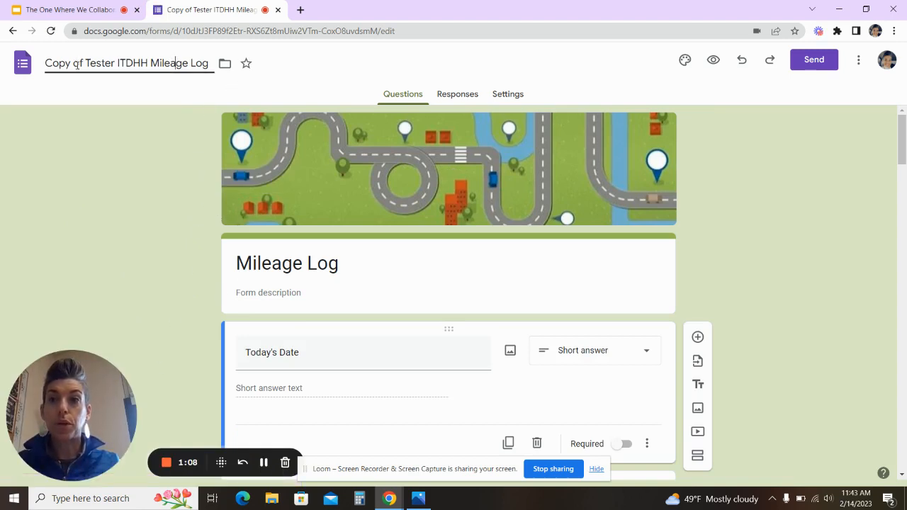
# Rename the copied form's file as "Your Name's Mileage Log".
pyautogui.click(47, 64)
pyautogui.moveTo(69, 62); pyautogui.dragTo(207, 64)
pyautogui.click(207, 64)
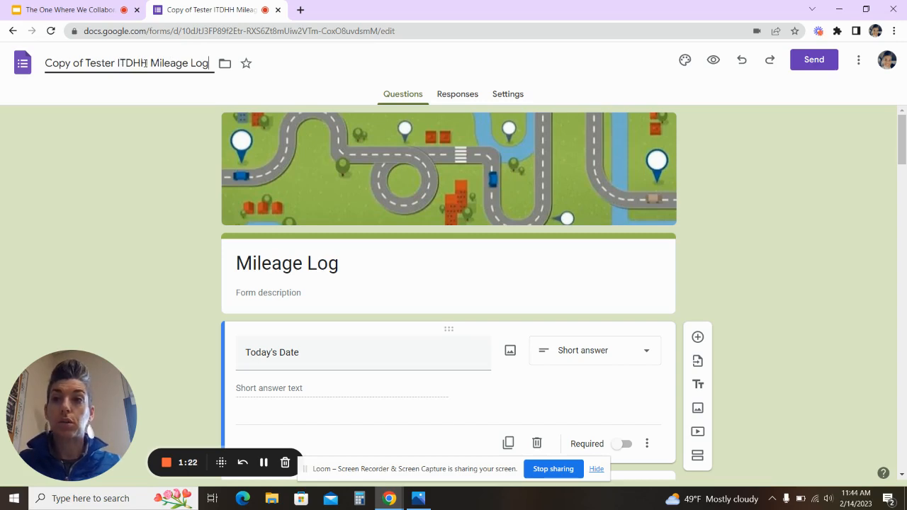
pyautogui.moveTo(148, 63); pyautogui.dragTo(10, 75)
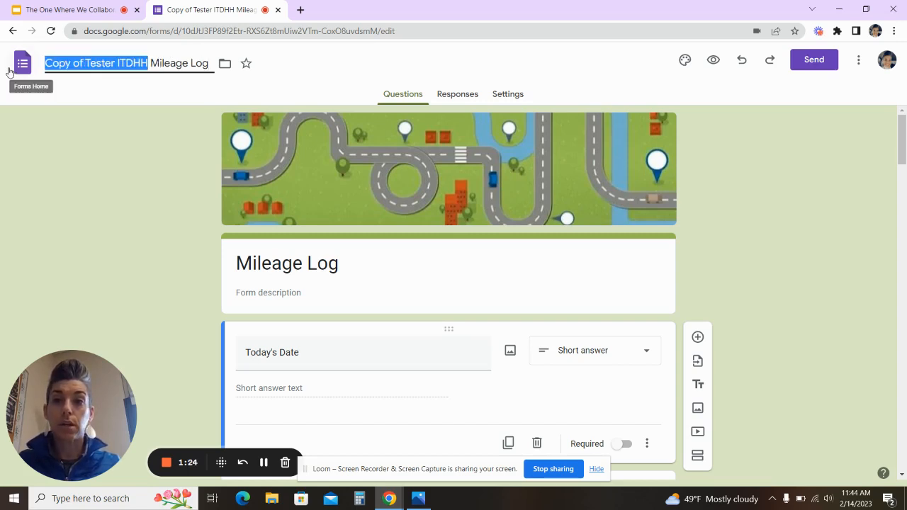
pyautogui.press('BackSpace')
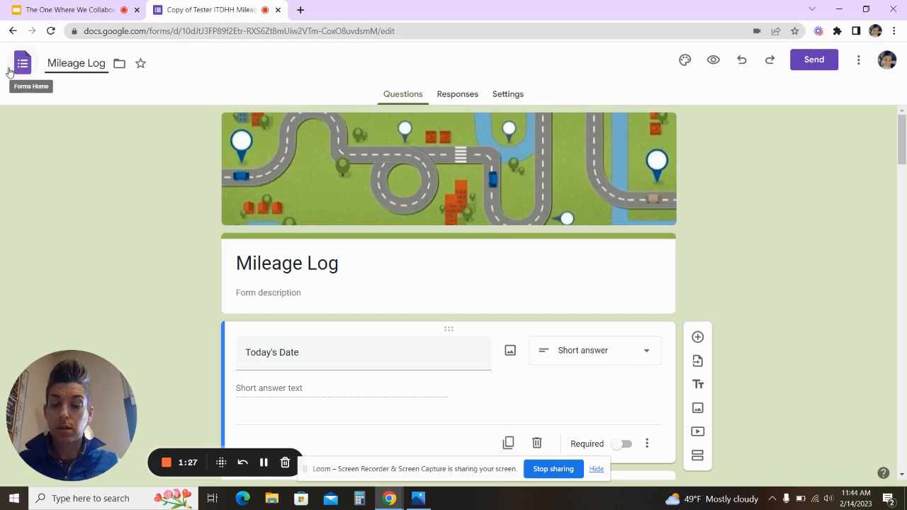
pyautogui.write('Your Name ')
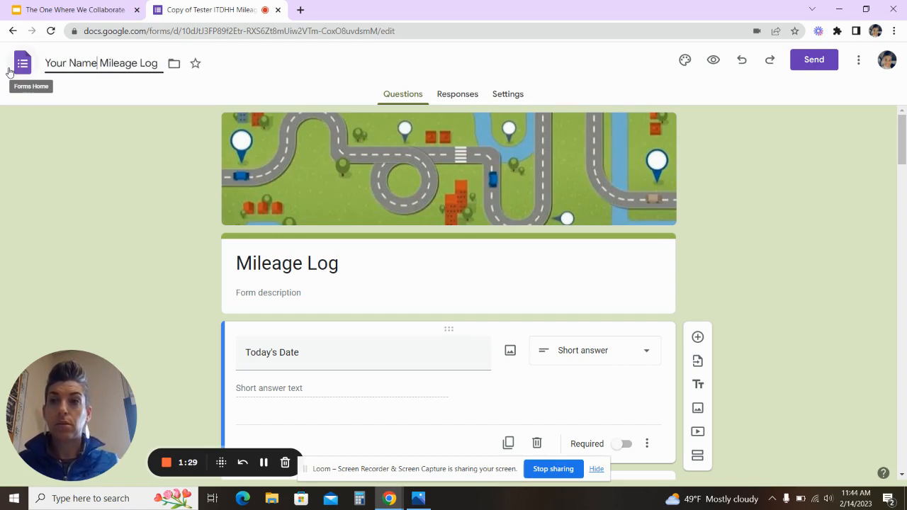
pyautogui.write("'s")
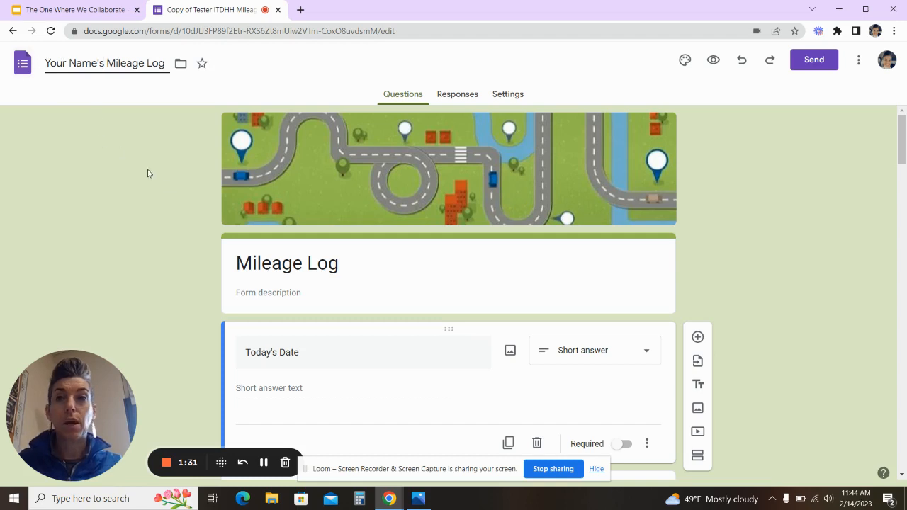
pyautogui.click(174, 197)
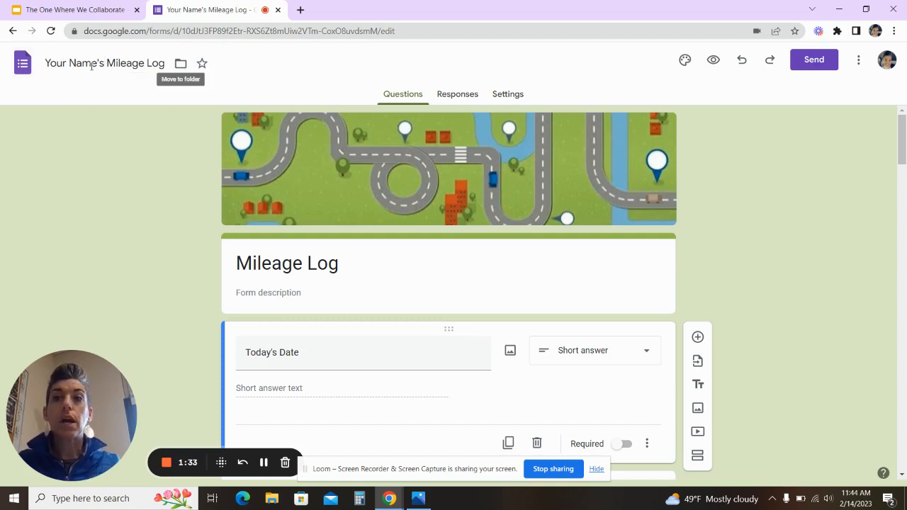
# Change the form's heading to "Your Name's Mileage Log".
pyautogui.click(281, 266)
pyautogui.click(237, 263)
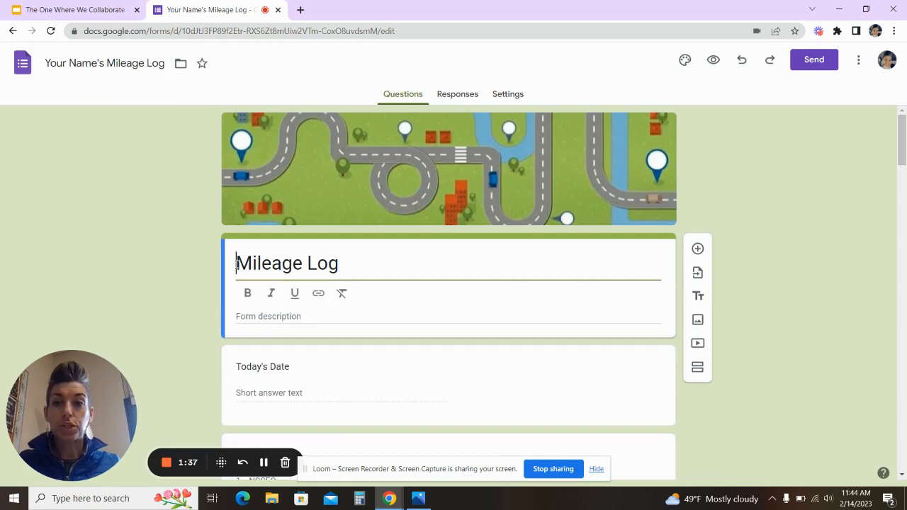
pyautogui.write('You')
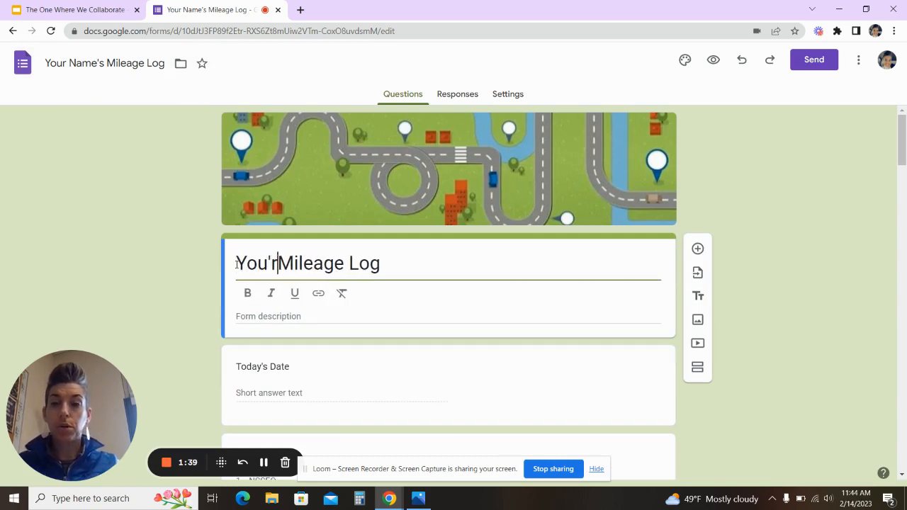
pyautogui.write('r Name')
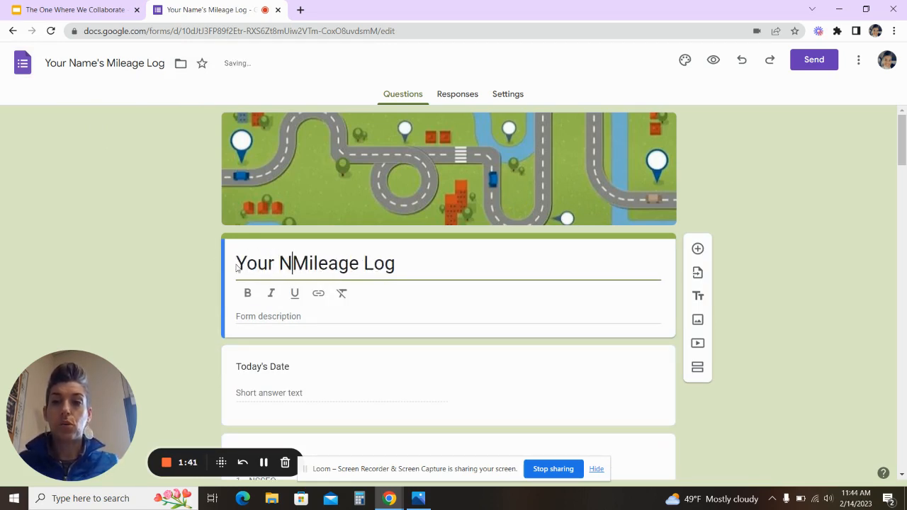
pyautogui.write("'s")
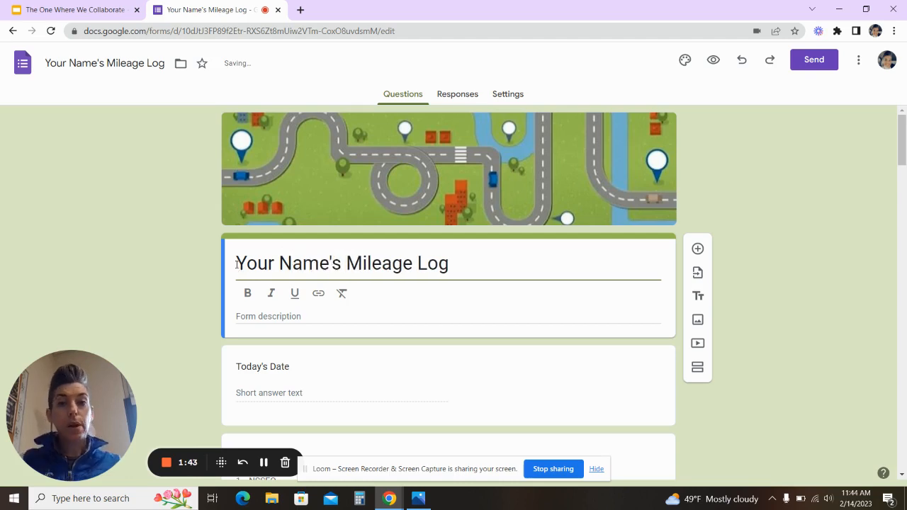
pyautogui.scroll(-2, 202, 310)
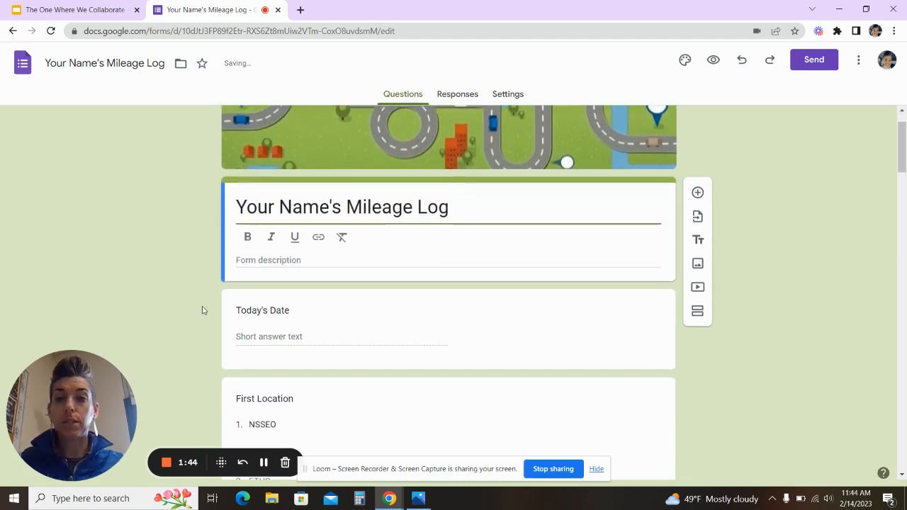
pyautogui.scroll(2, 202, 310)
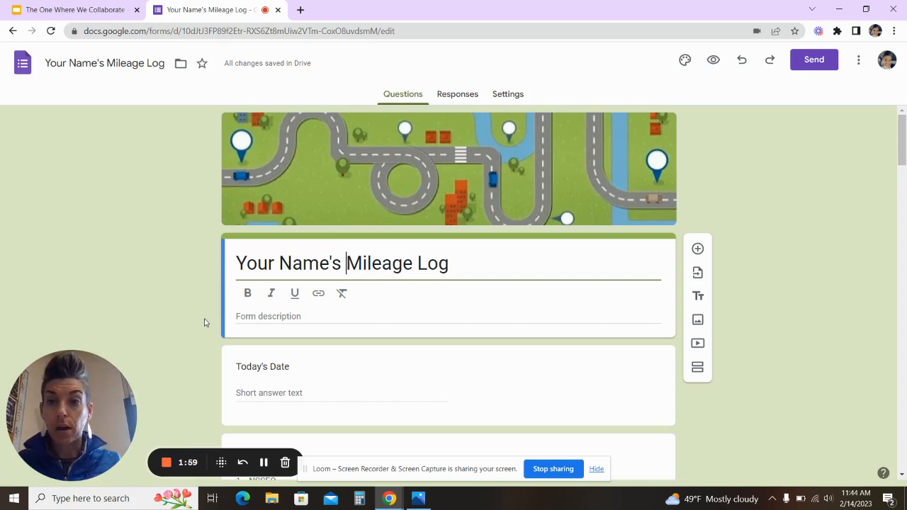
# Try the Date answer type on the Today's Date question and return it to Short answer.
pyautogui.scroll(-2, 204, 323)
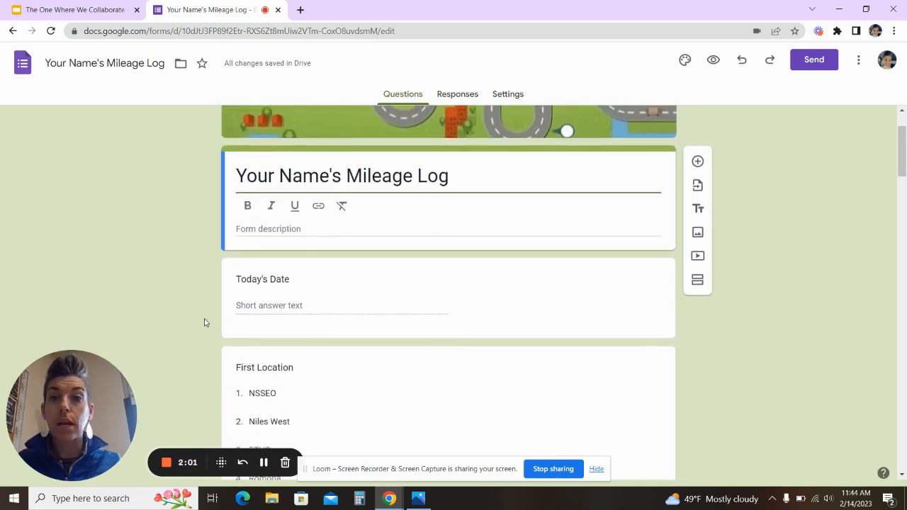
pyautogui.scroll(-1, 204, 322)
pyautogui.click(284, 268)
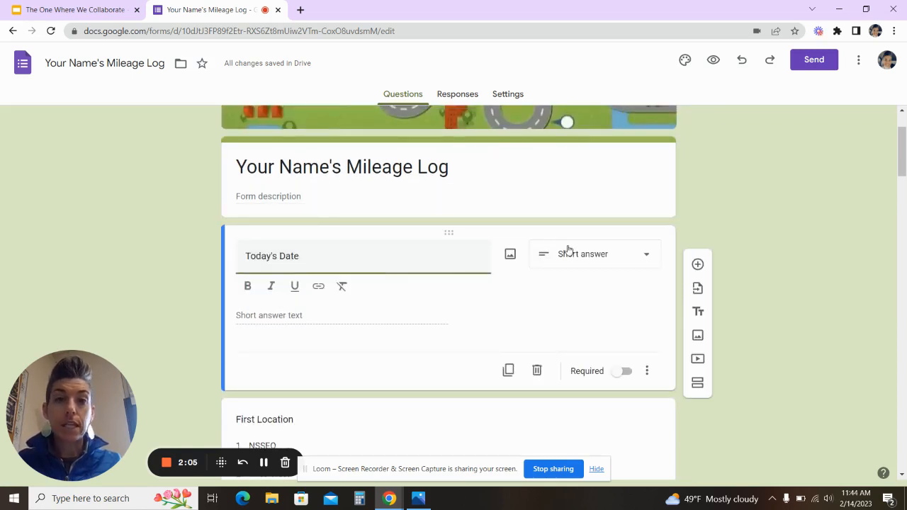
pyautogui.click(646, 257)
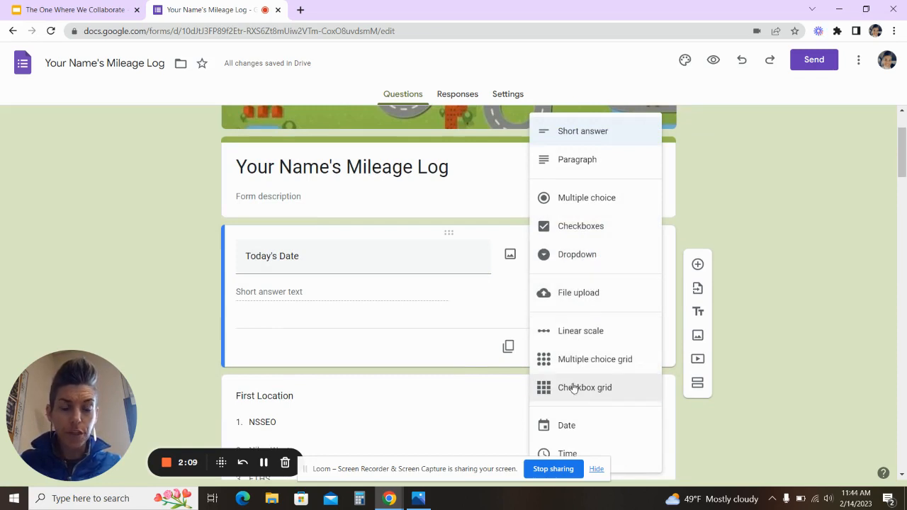
pyautogui.click(567, 427)
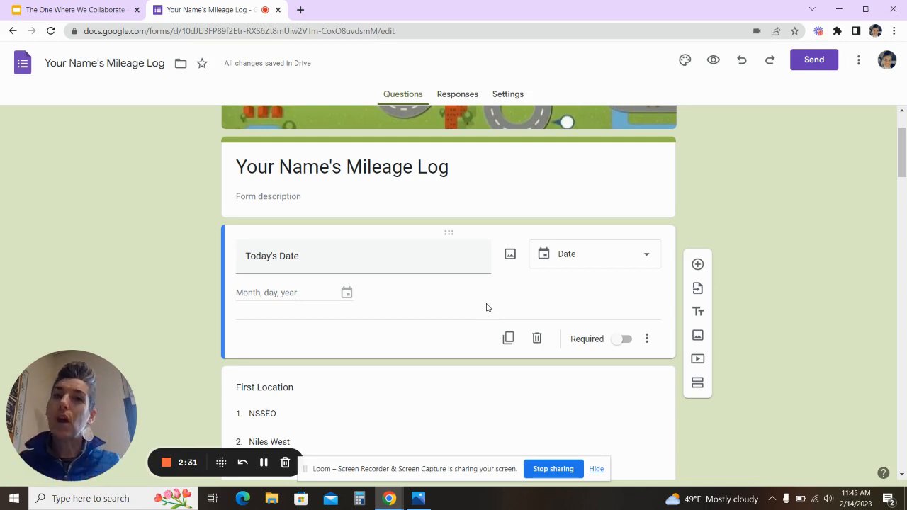
pyautogui.click(637, 257)
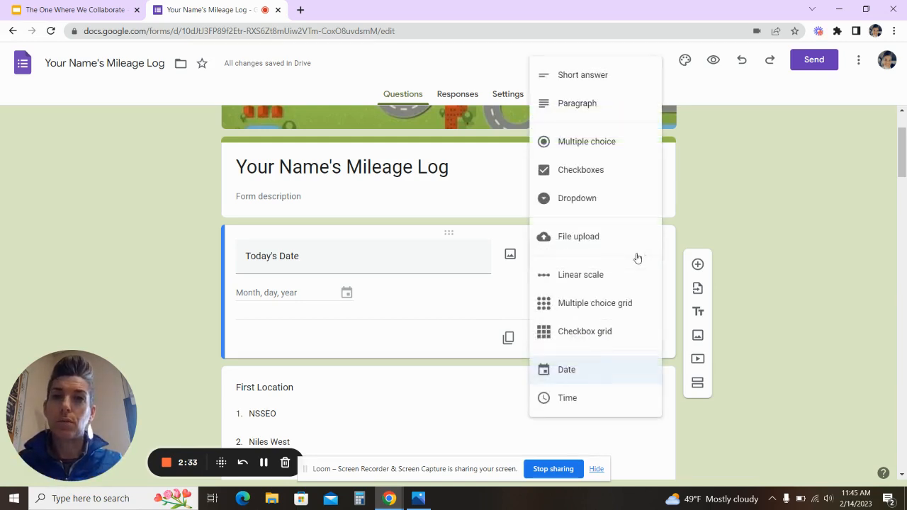
pyautogui.click(599, 78)
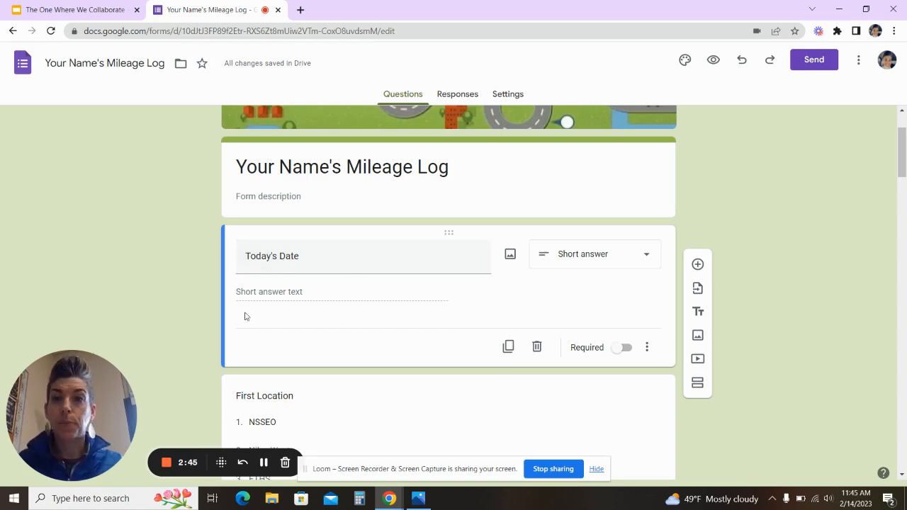
# Replace the first dropdown option of the First Location question with "Your School".
pyautogui.scroll(-2, 190, 297)
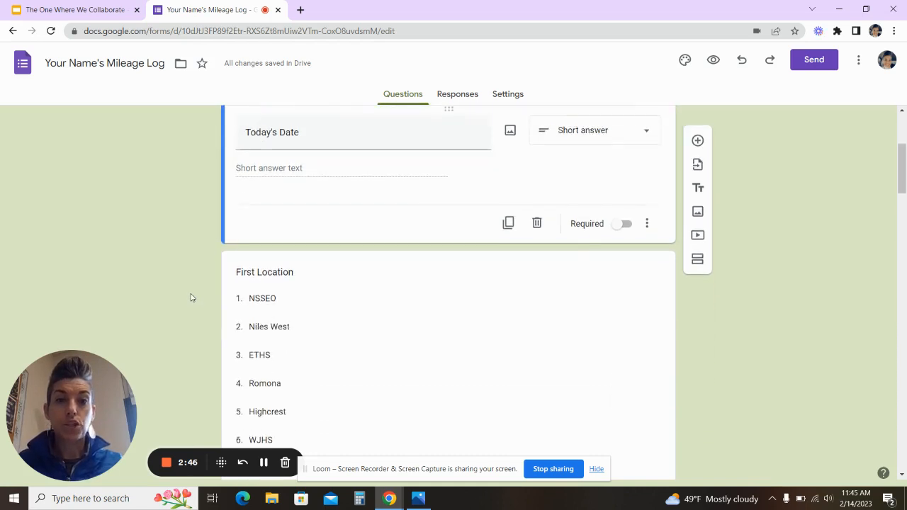
pyautogui.scroll(-2, 190, 298)
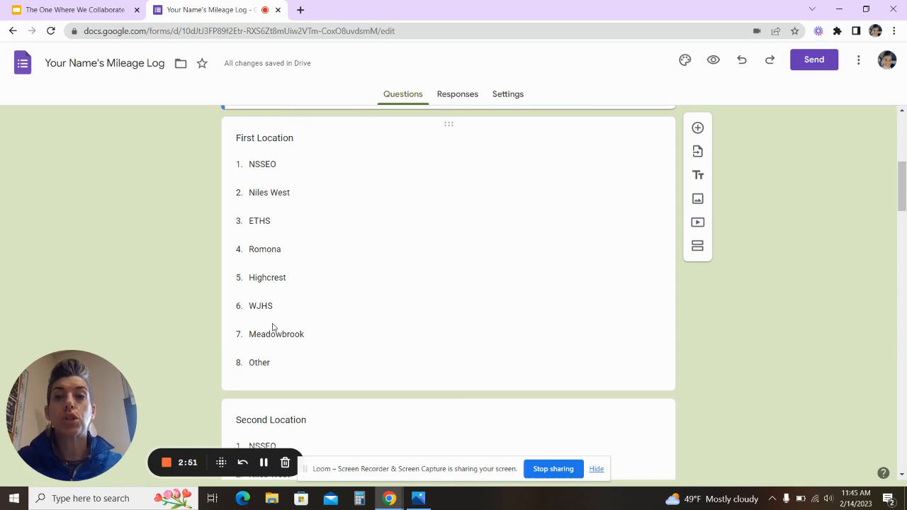
pyautogui.click(279, 167)
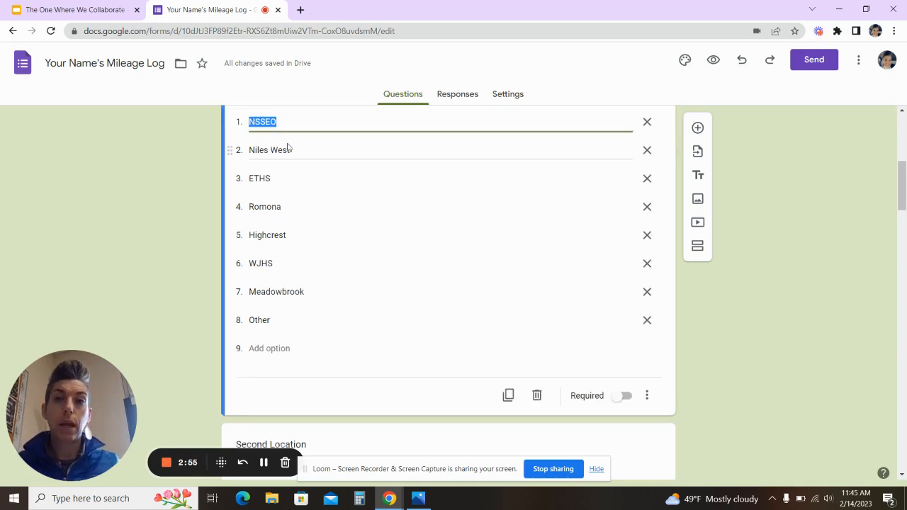
pyautogui.scroll(1, 334, 197)
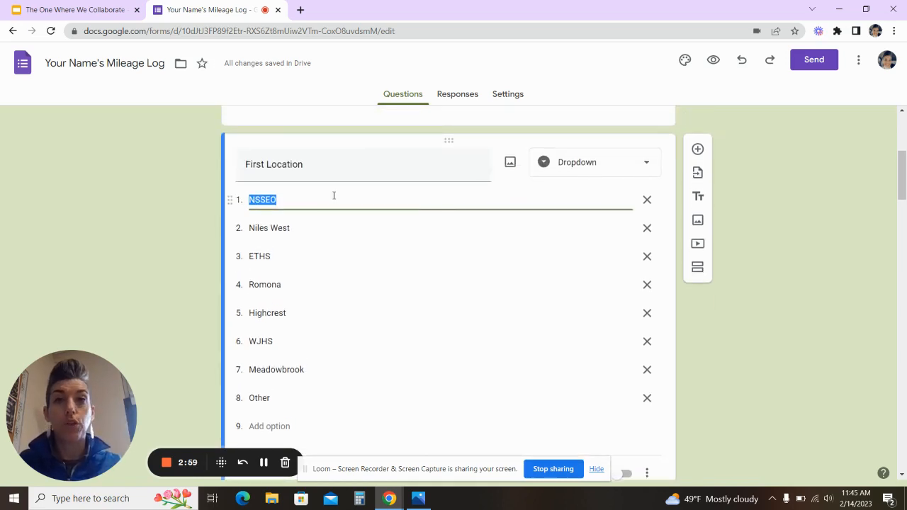
pyautogui.click(648, 167)
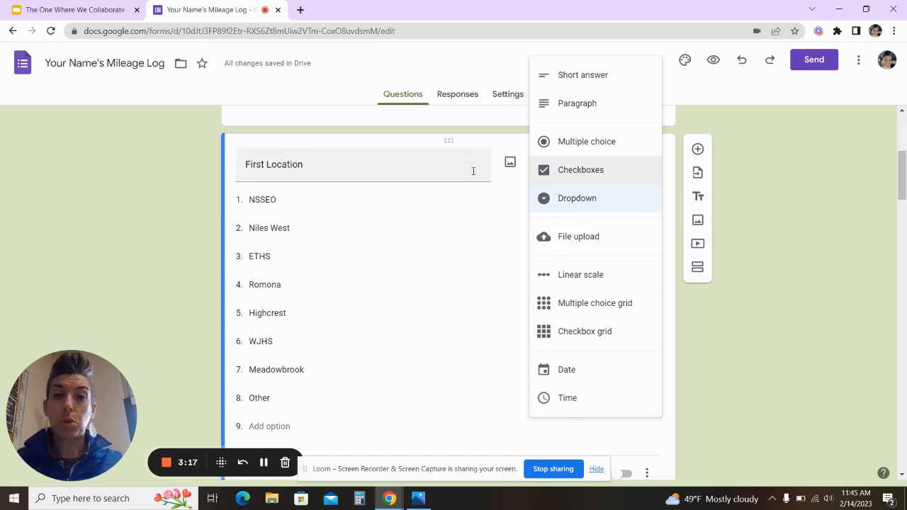
pyautogui.click(508, 190)
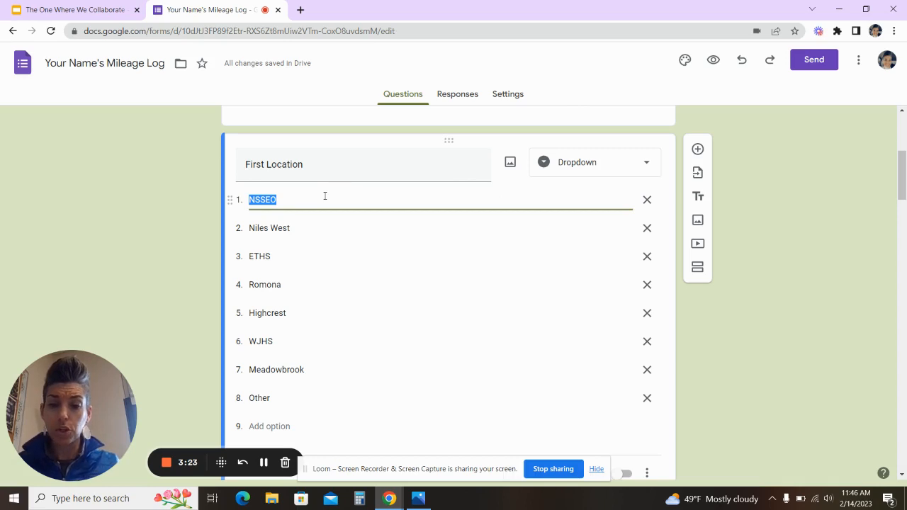
pyautogui.write('Your Sch')
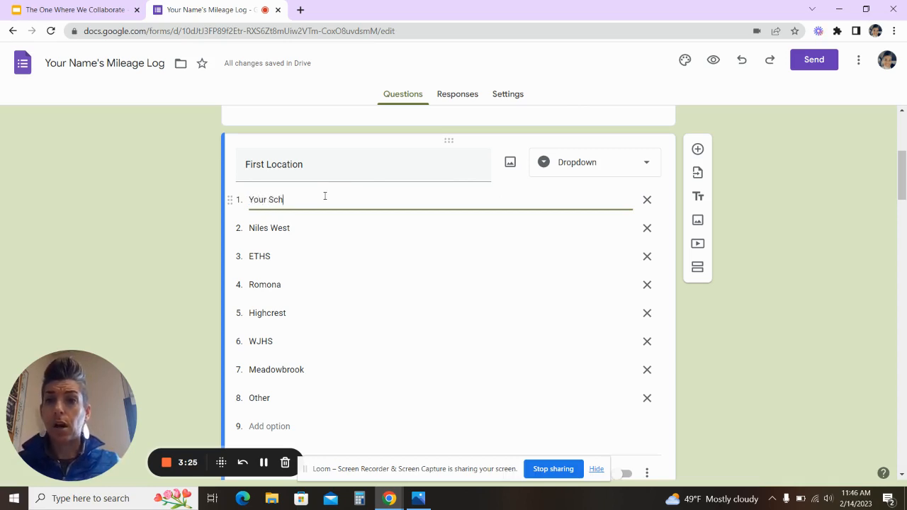
pyautogui.write('ool')
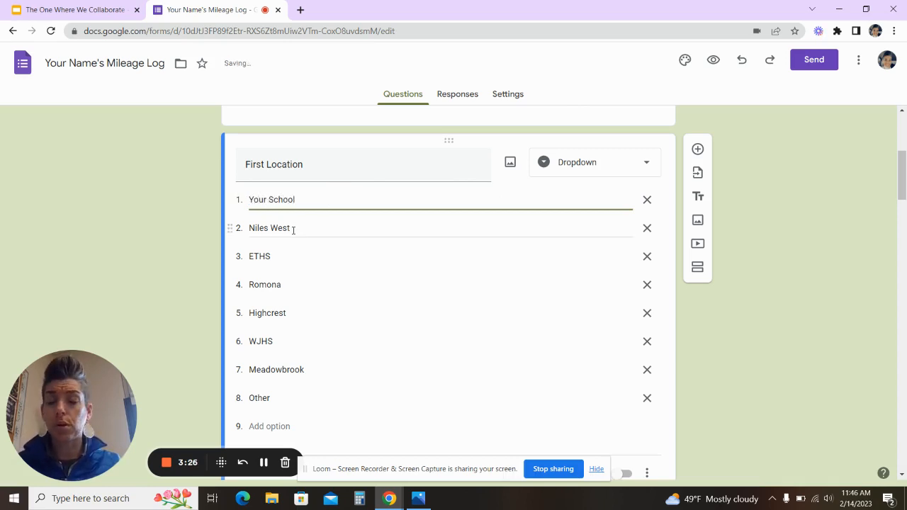
# Try overwriting the second First Location option and restore its text as "Niles West".
pyautogui.click(293, 230)
pyautogui.write('Your')
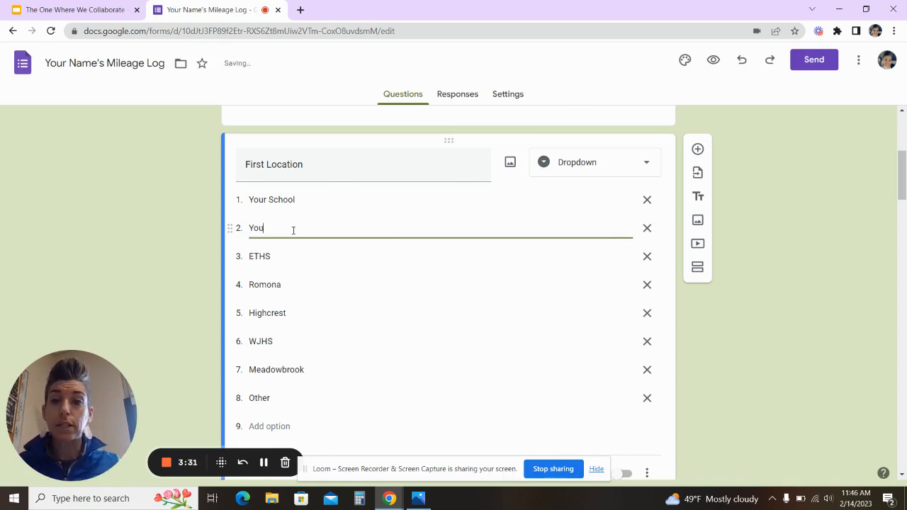
pyautogui.press('BackSpace')
pyautogui.press('BackSpace')
pyautogui.press('BackSpace')
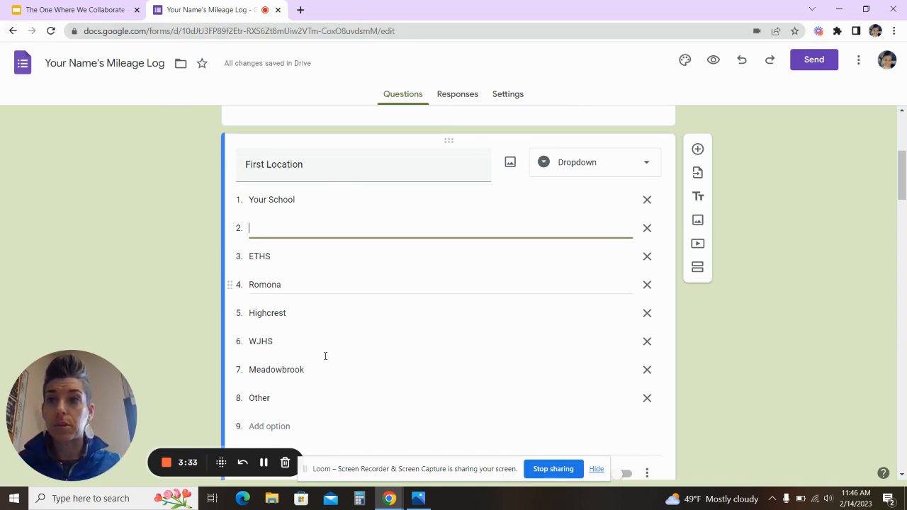
pyautogui.write('Ni')
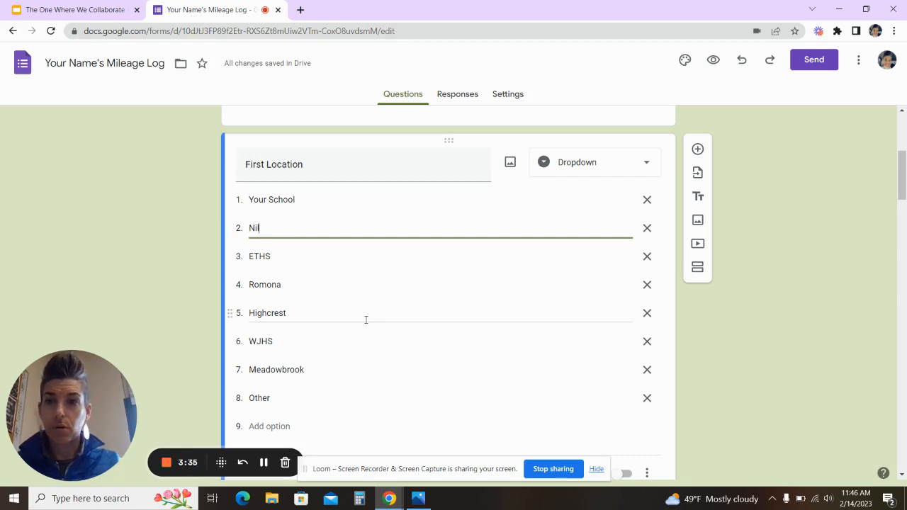
pyautogui.write('les West')
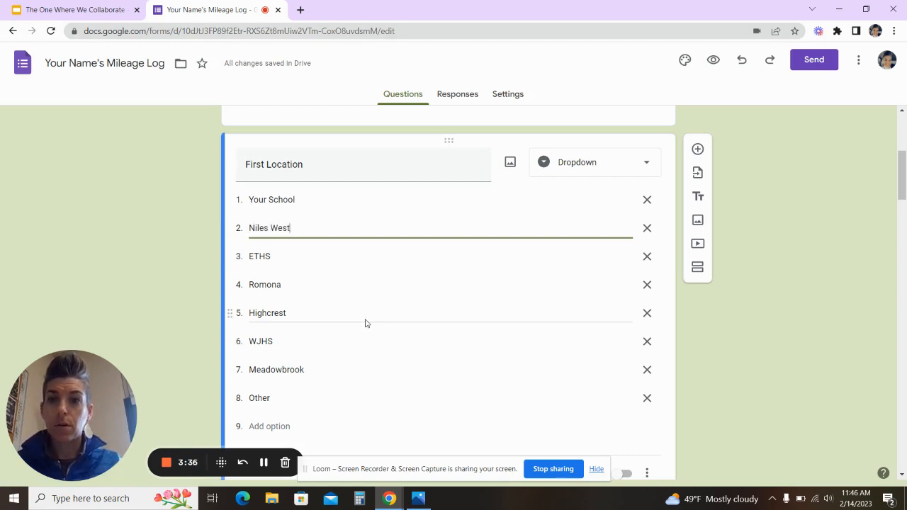
# Replace the first dropdown option of the First Location question with "NSSEO".
pyautogui.scroll(-5, 419, 363)
pyautogui.scroll(4, 419, 363)
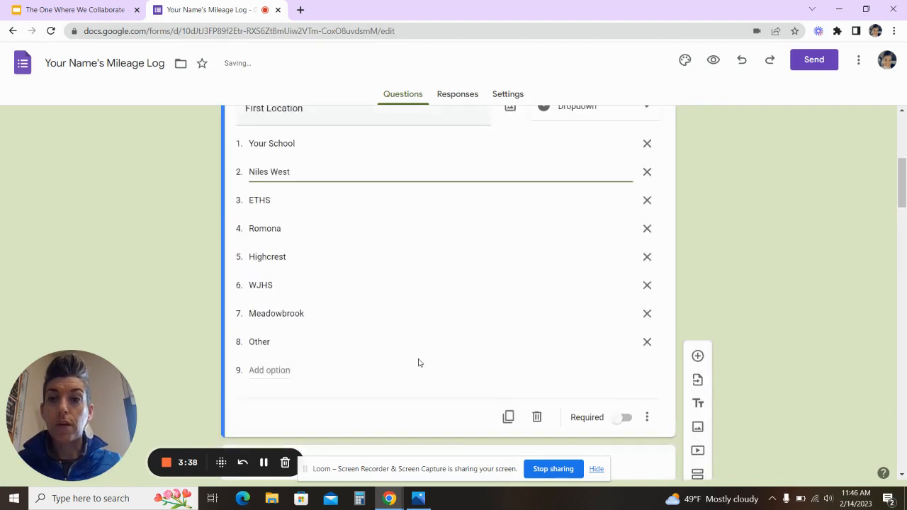
pyautogui.scroll(1, 419, 363)
pyautogui.tripleClick(302, 192)
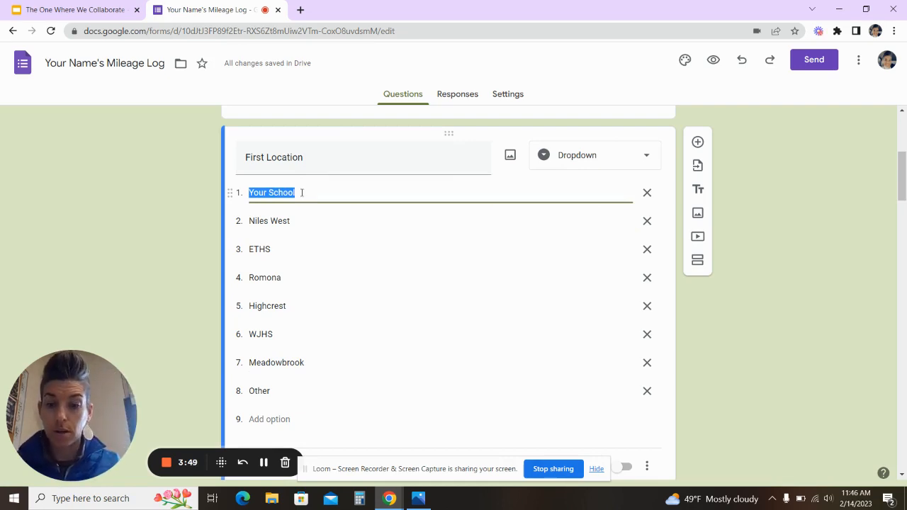
pyautogui.write('NSSEO')
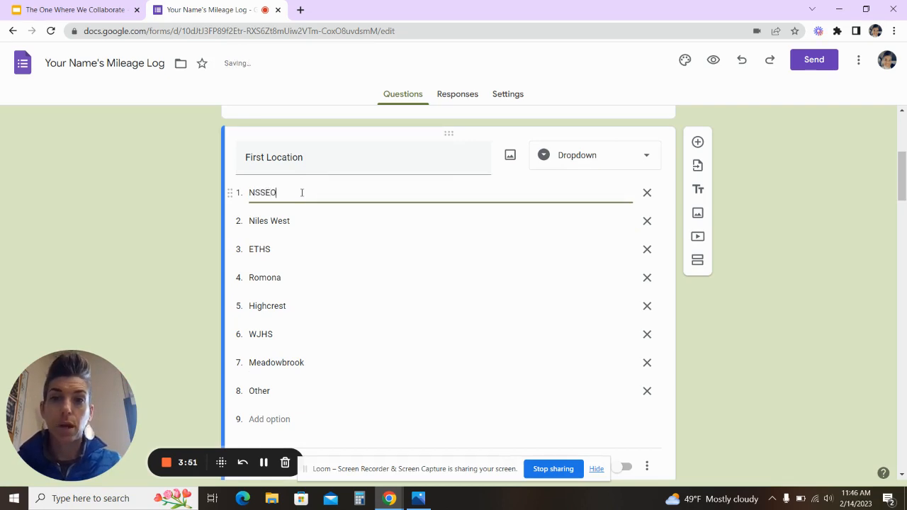
pyautogui.click(196, 197)
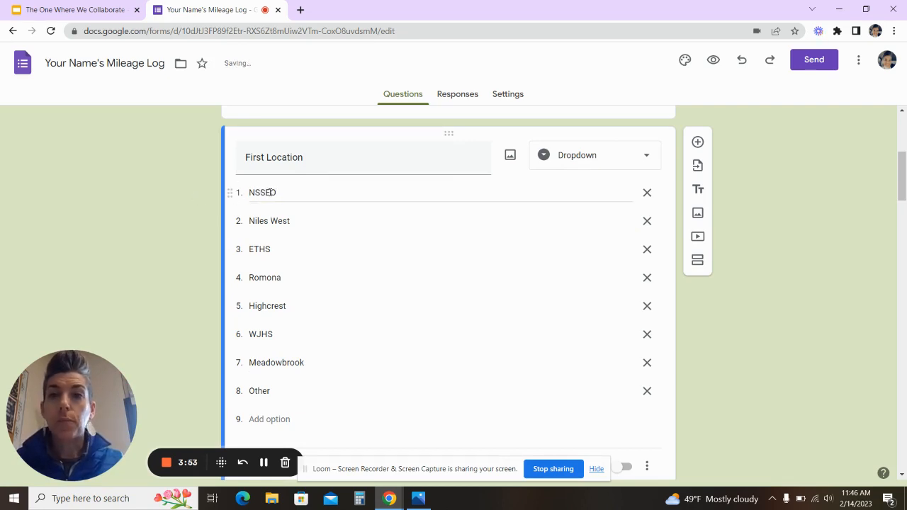
pyautogui.moveTo(236, 195)
pyautogui.mouseDown()
pyautogui.moveTo(238, 280)
pyautogui.moveTo(238, 190)
pyautogui.mouseUp()
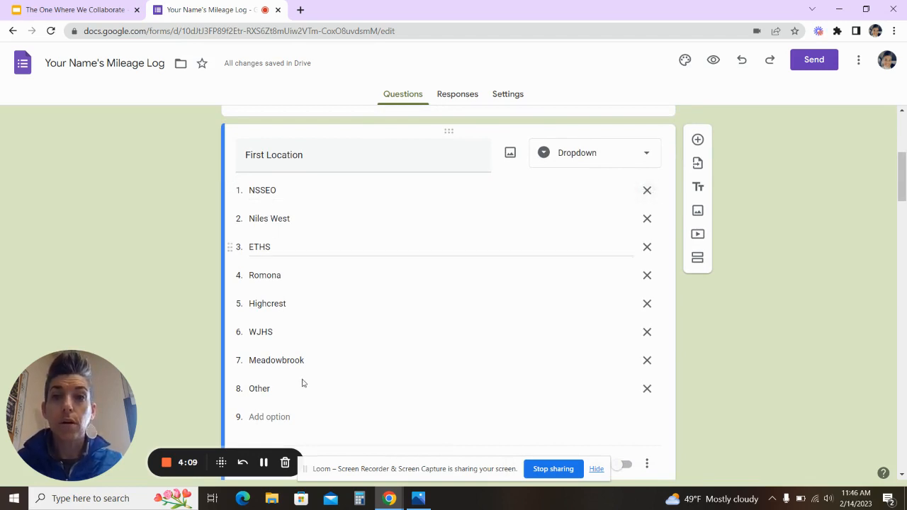
# Examine the First Location question's title, dropdown options and duplicate control.
pyautogui.scroll(-1, 195, 297)
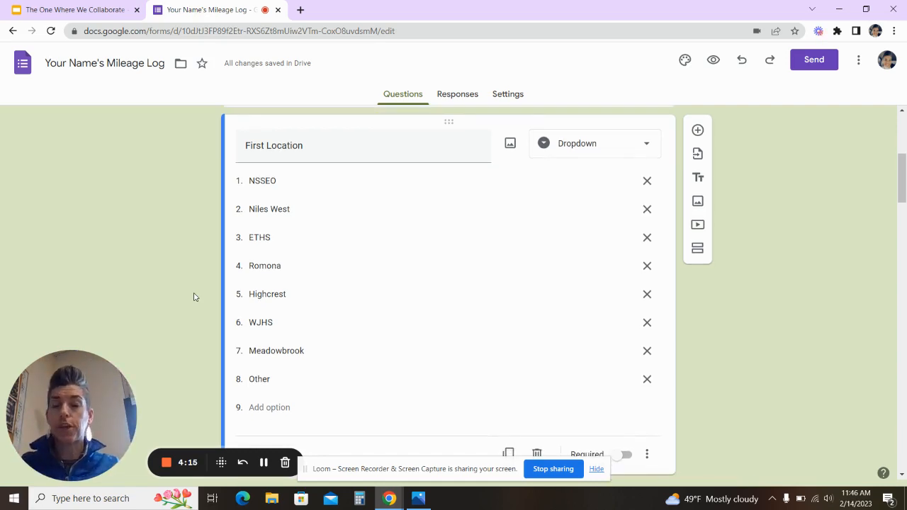
pyautogui.scroll(-3, 195, 297)
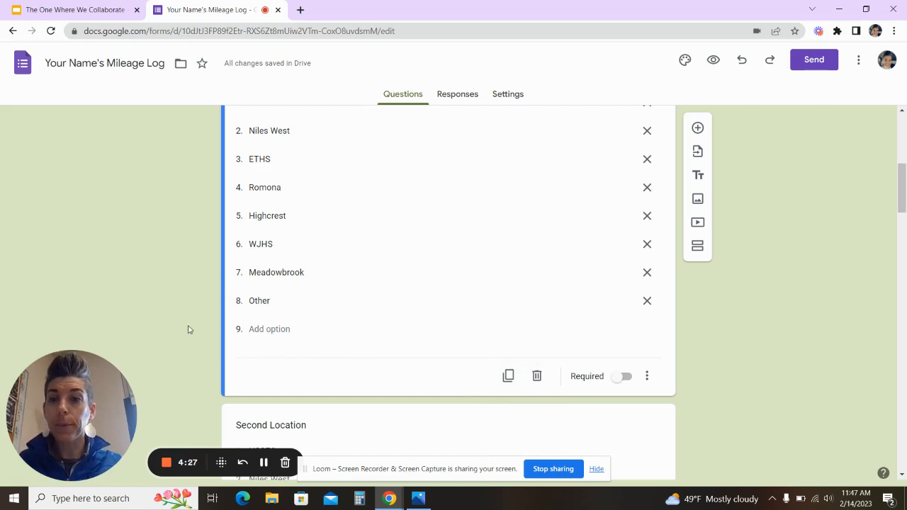
pyautogui.scroll(1, 458, 329)
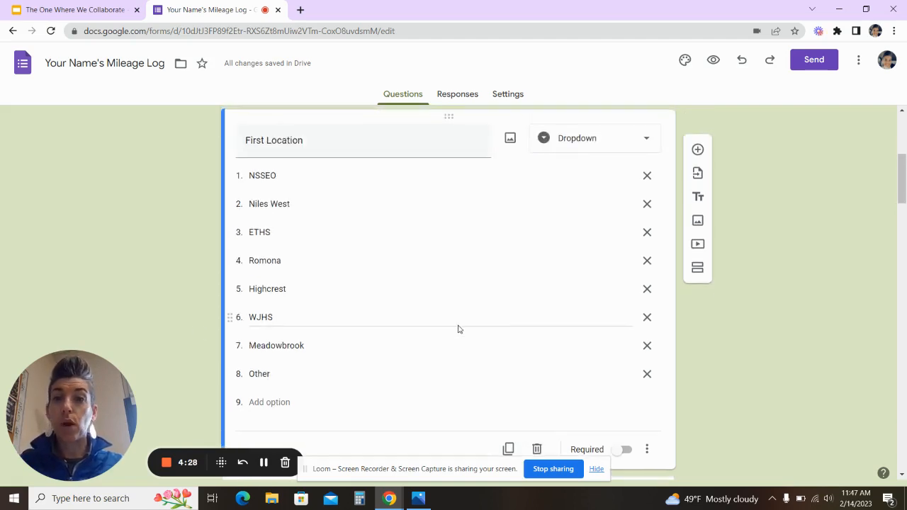
pyautogui.scroll(-1, 458, 329)
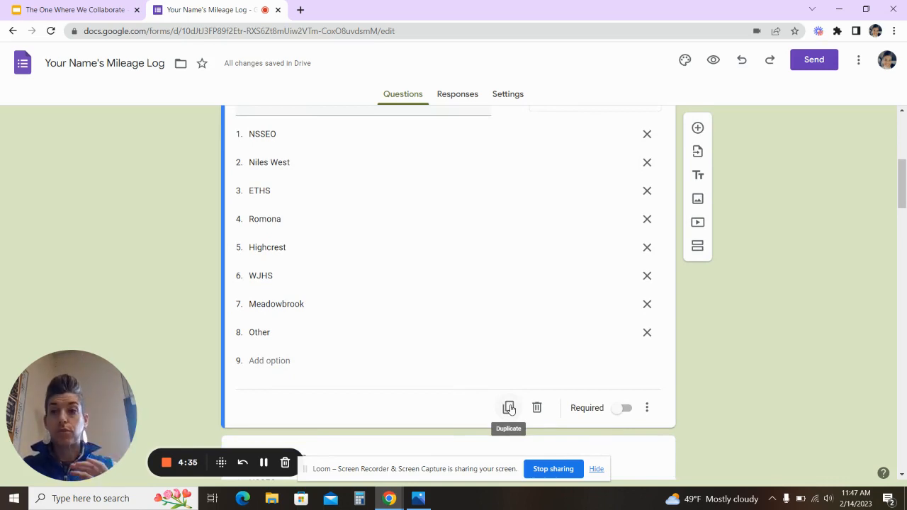
pyautogui.scroll(1, 445, 280)
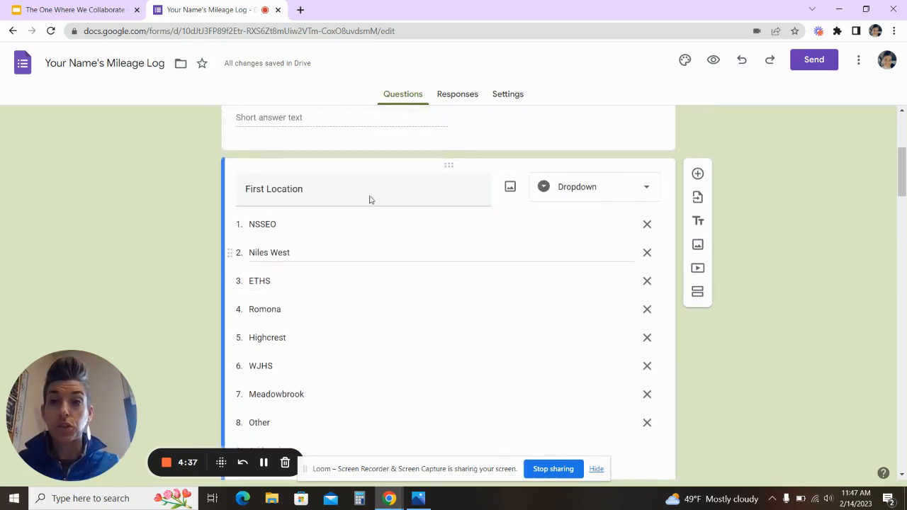
pyautogui.moveTo(245, 188); pyautogui.dragTo(378, 178)
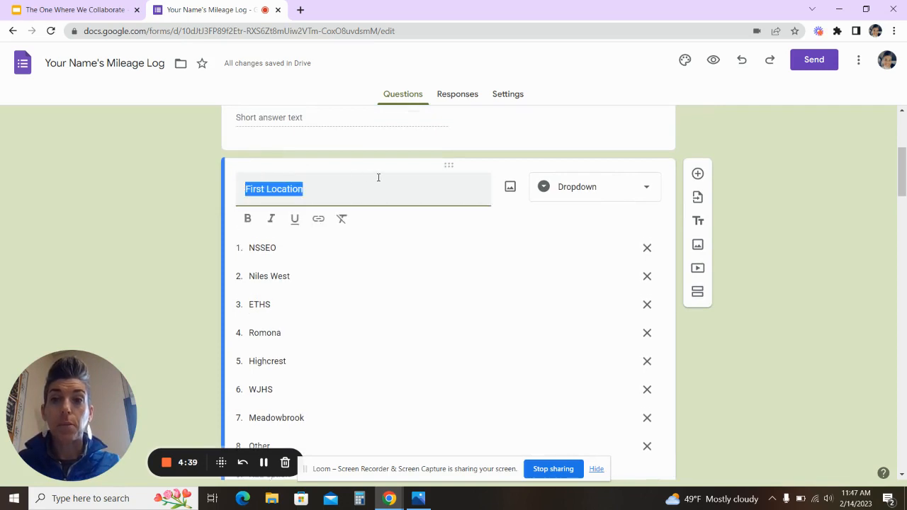
pyautogui.click(217, 215)
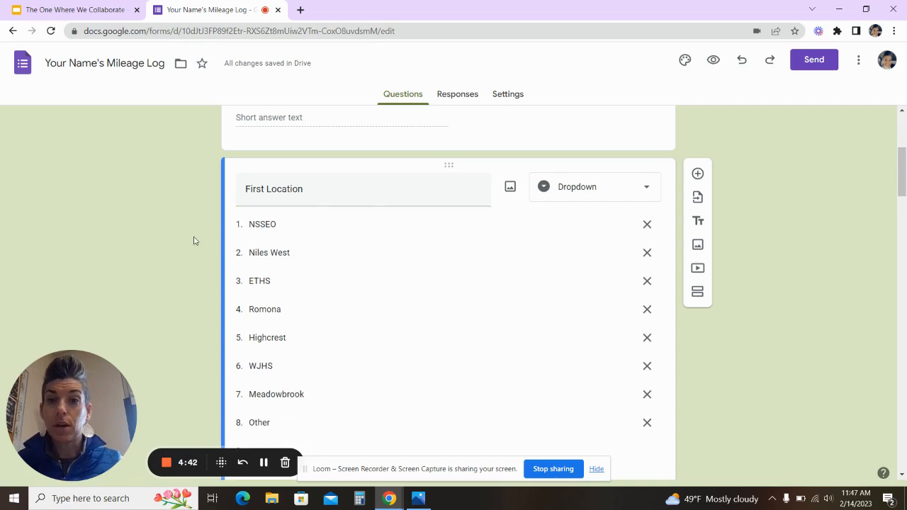
# Look through the Second to Eighth Location questions and the Notes question, and return to the start of the form.
pyautogui.scroll(-2, 194, 241)
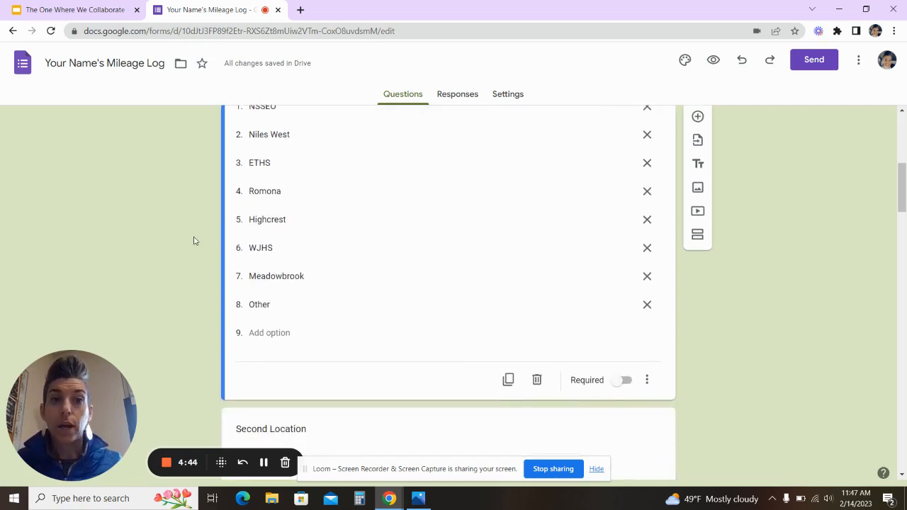
pyautogui.scroll(-5, 194, 241)
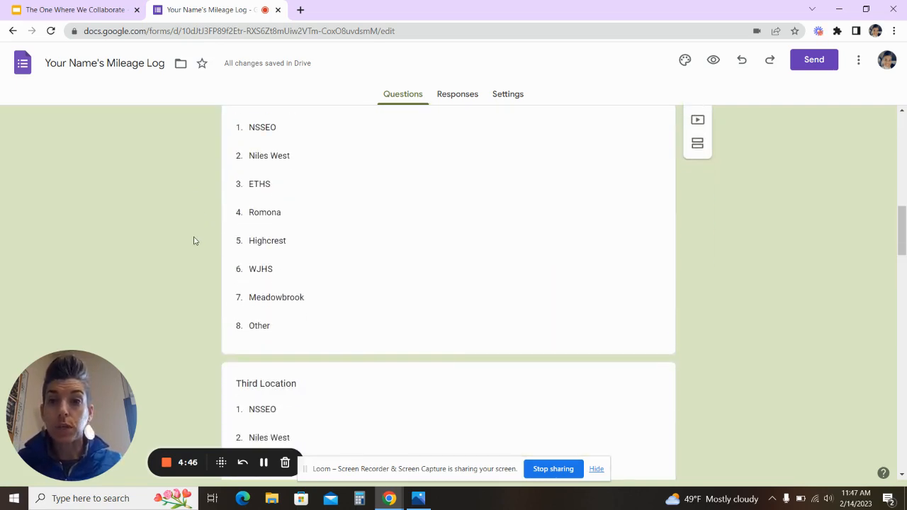
pyautogui.scroll(-6, 194, 241)
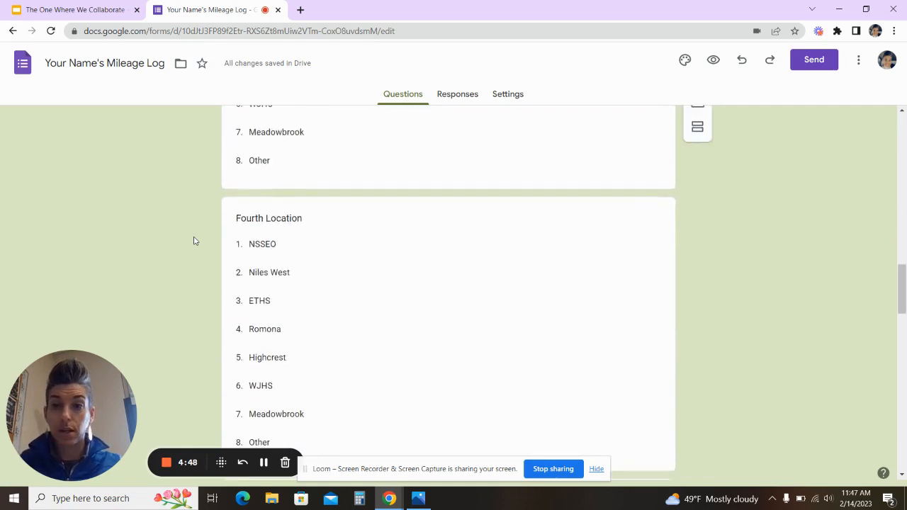
pyautogui.scroll(-5, 194, 241)
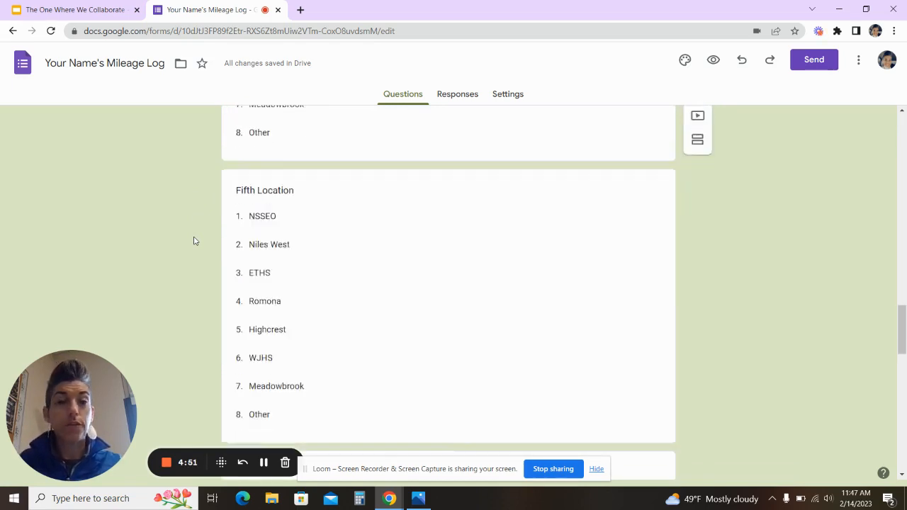
pyautogui.scroll(-11, 194, 241)
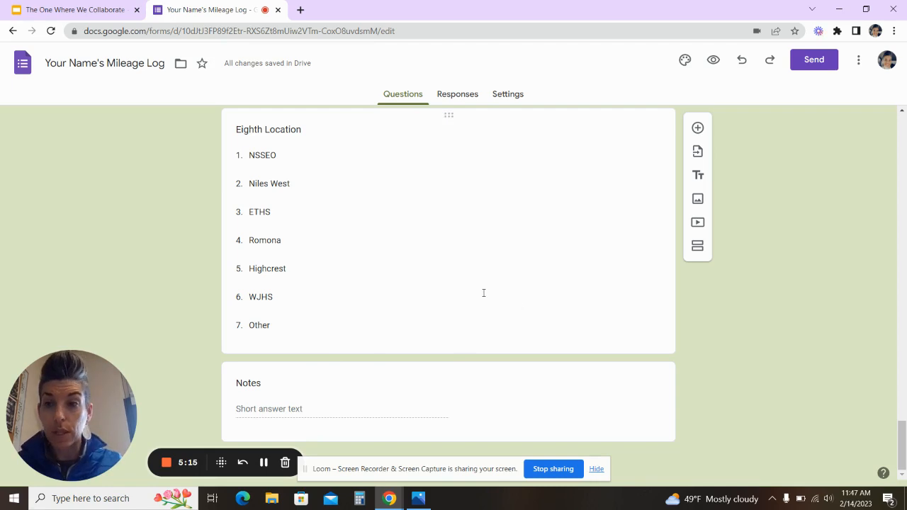
pyautogui.scroll(20, 484, 293)
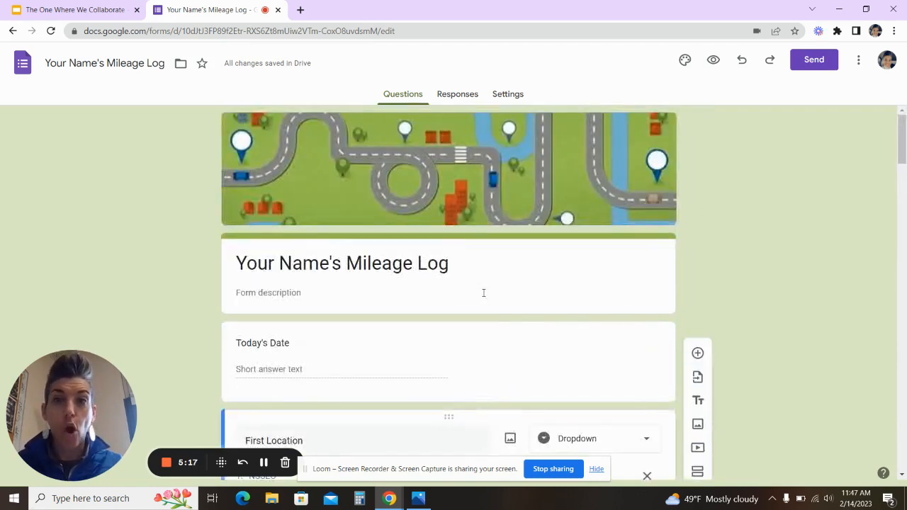
pyautogui.scroll(-2, 484, 293)
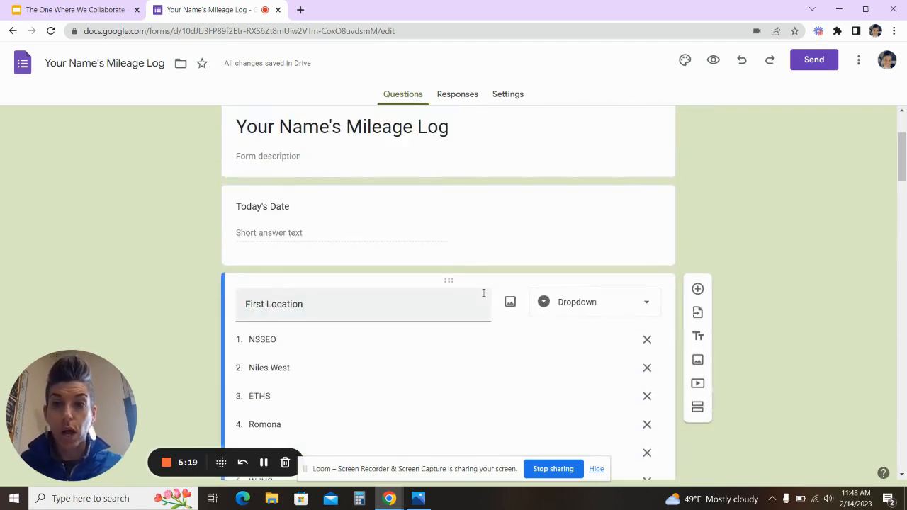
pyautogui.scroll(-1, 484, 293)
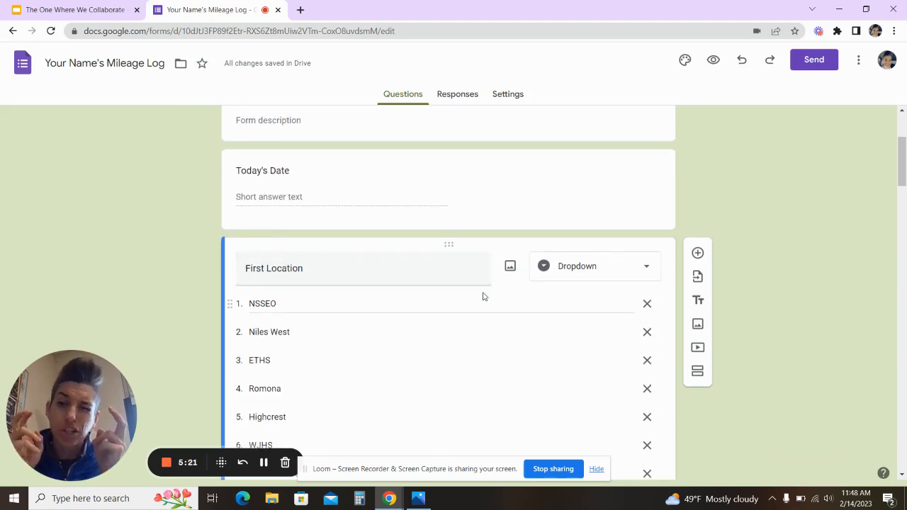
pyautogui.scroll(-2, 484, 296)
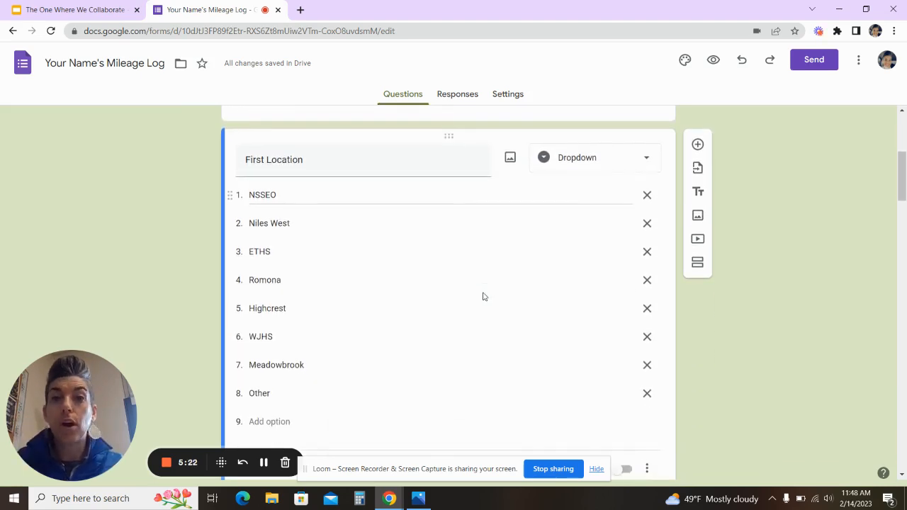
pyautogui.scroll(2, 483, 296)
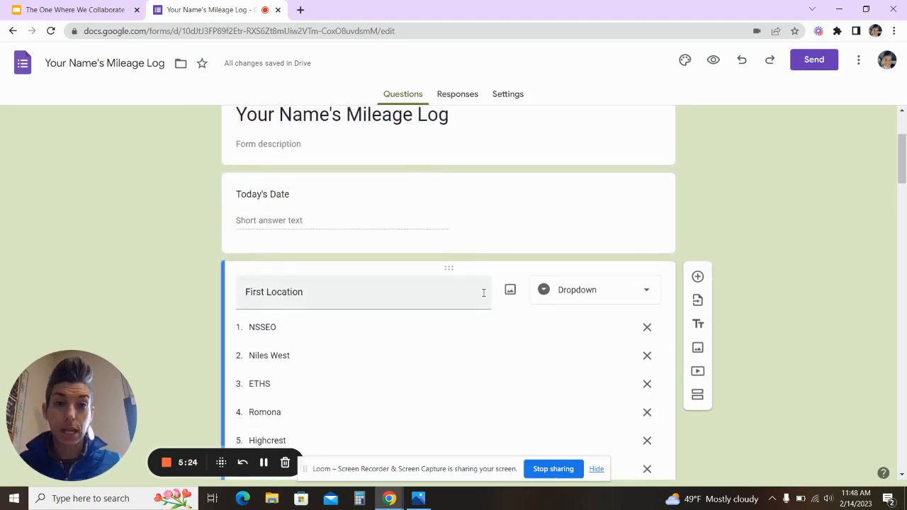
# Preview the form as a respondent and enter 2/14/23 as the answer to Today's Date.
pyautogui.click(714, 62)
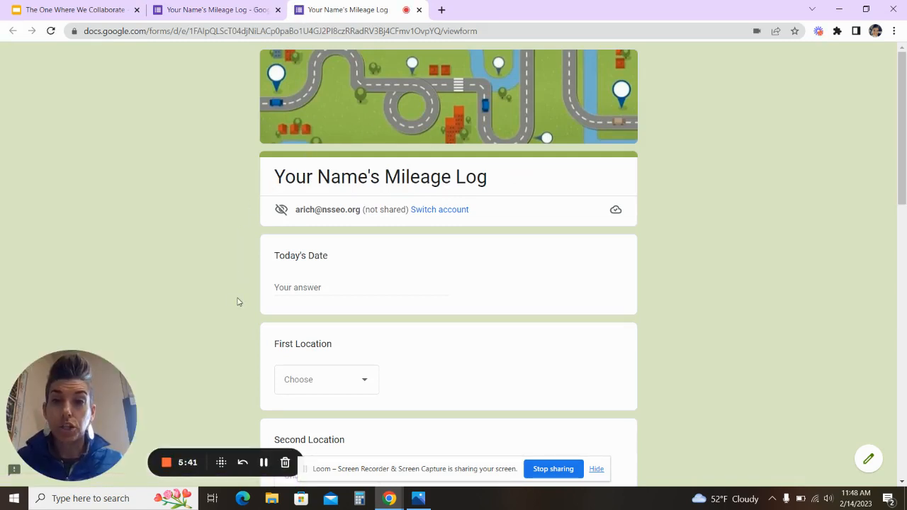
pyautogui.scroll(-1, 238, 302)
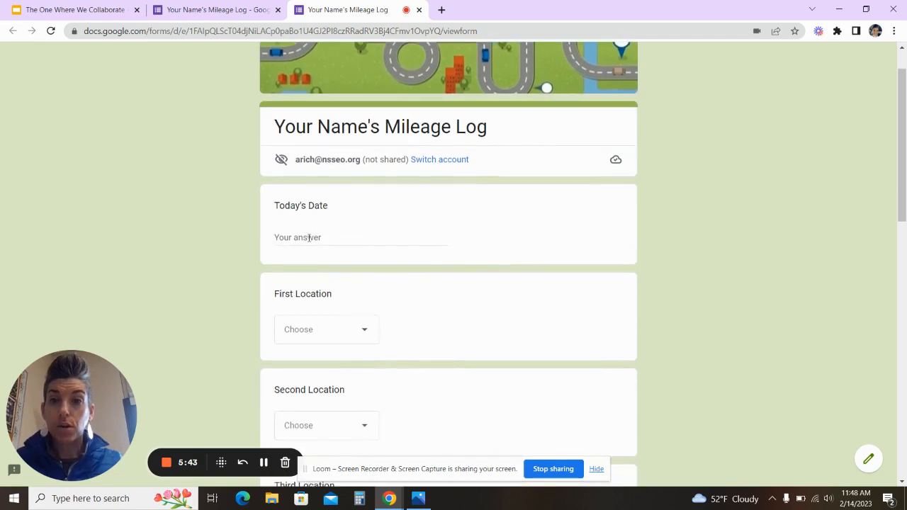
pyautogui.click(309, 238)
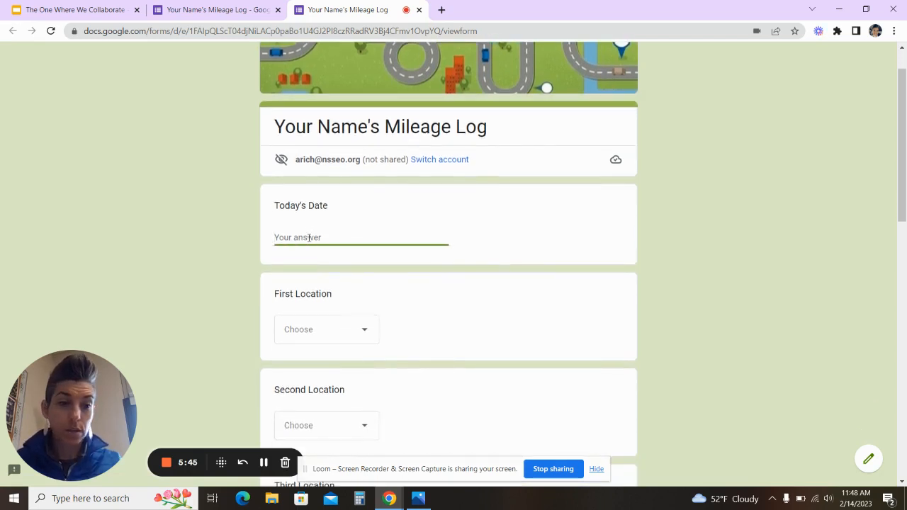
pyautogui.write('2/14/23')
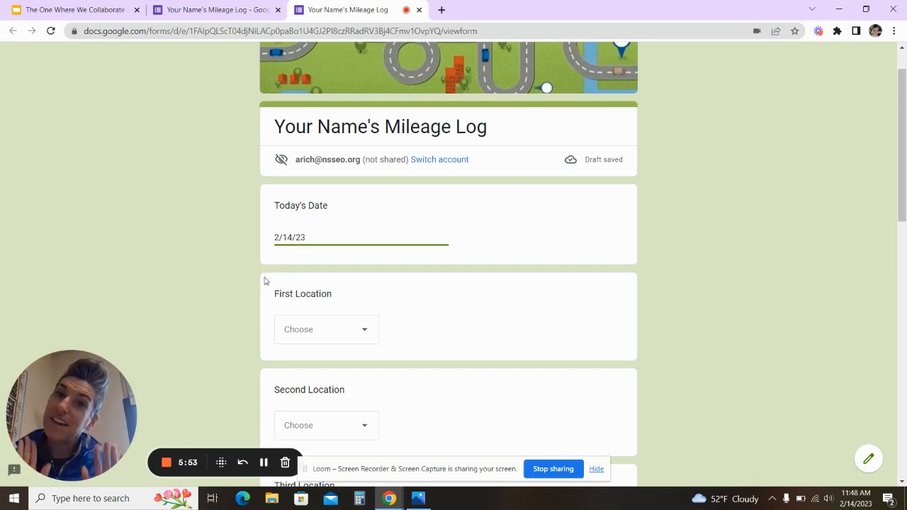
# Answer First Location with NSSEO and Second Location with Niles West in the form preview.
pyautogui.scroll(-2, 257, 308)
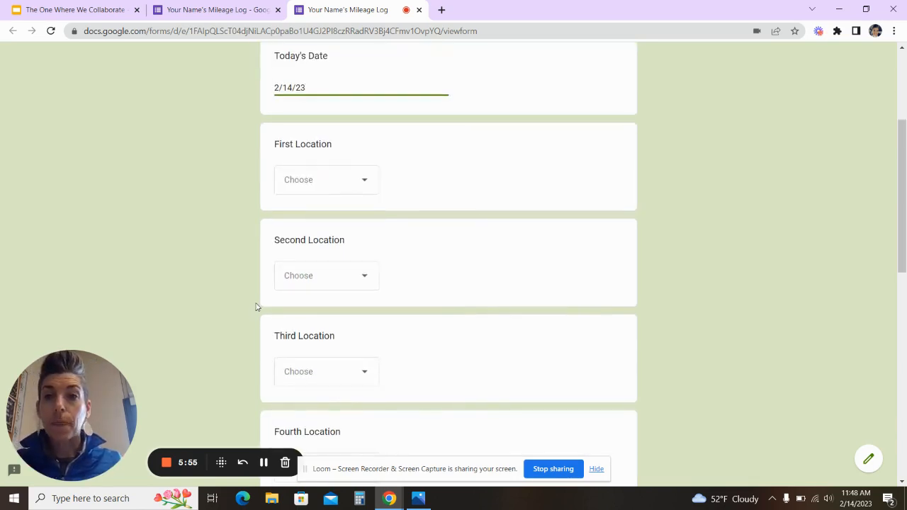
pyautogui.click(365, 181)
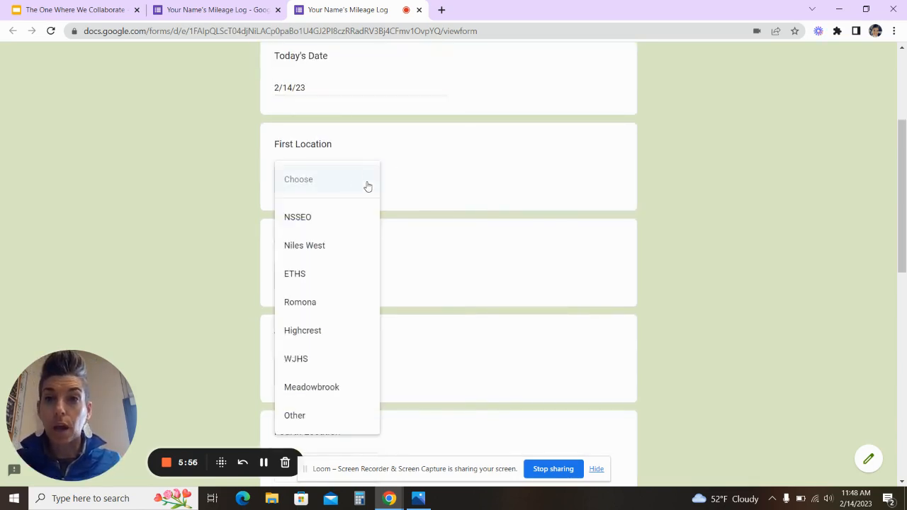
pyautogui.click(331, 217)
pyautogui.scroll(-1, 419, 234)
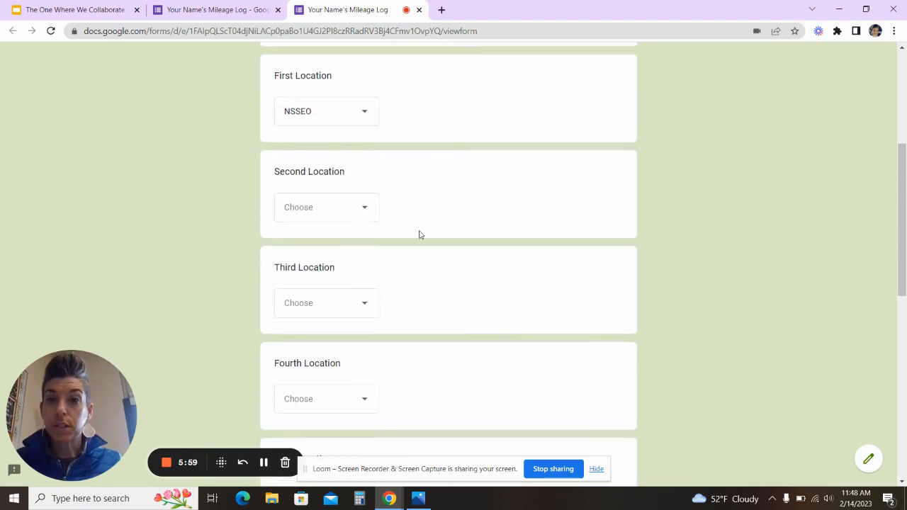
pyautogui.click(363, 211)
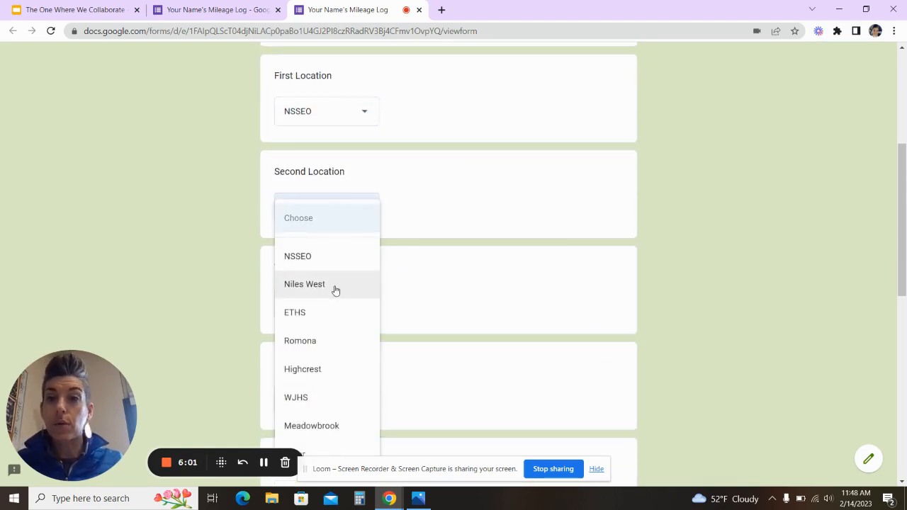
pyautogui.click(334, 287)
# Choose ETHS as the Third Location and Romona as the Fourth Location.
pyautogui.scroll(-2, 436, 263)
pyautogui.click(364, 190)
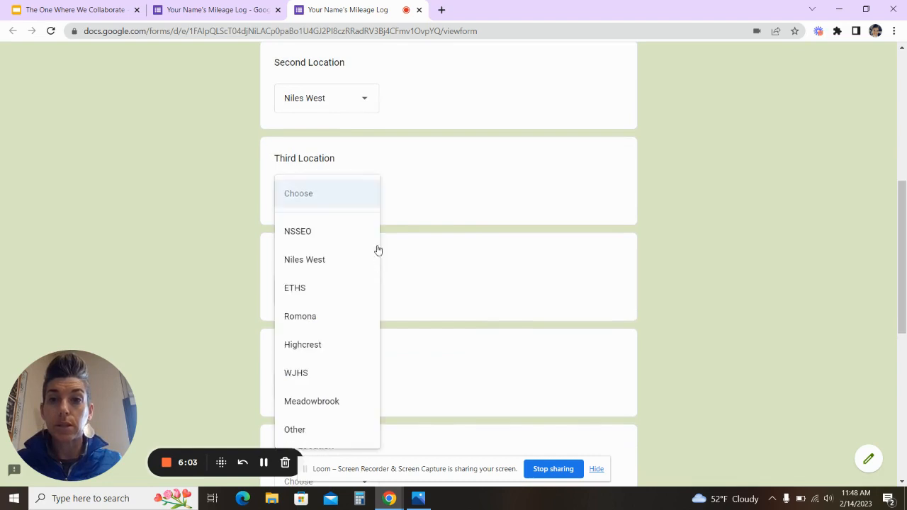
pyautogui.click(340, 290)
pyautogui.scroll(-1, 427, 301)
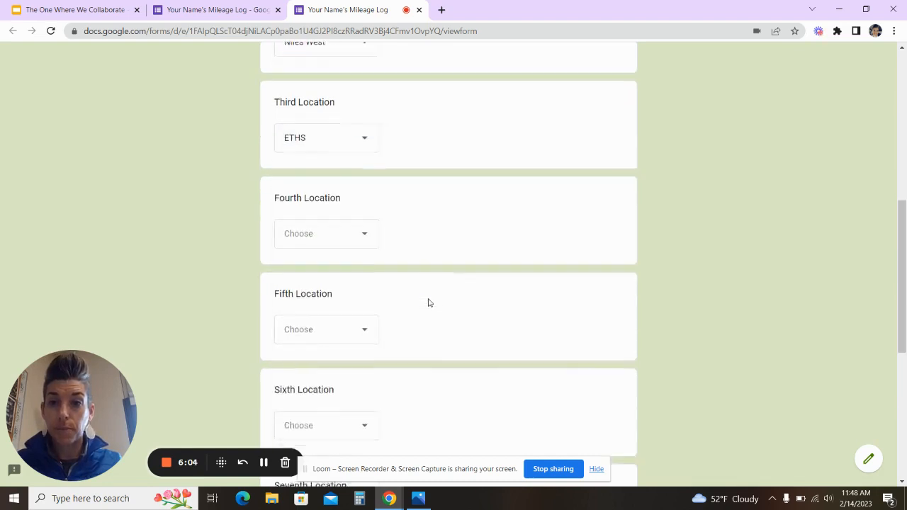
pyautogui.click(364, 230)
pyautogui.click(344, 340)
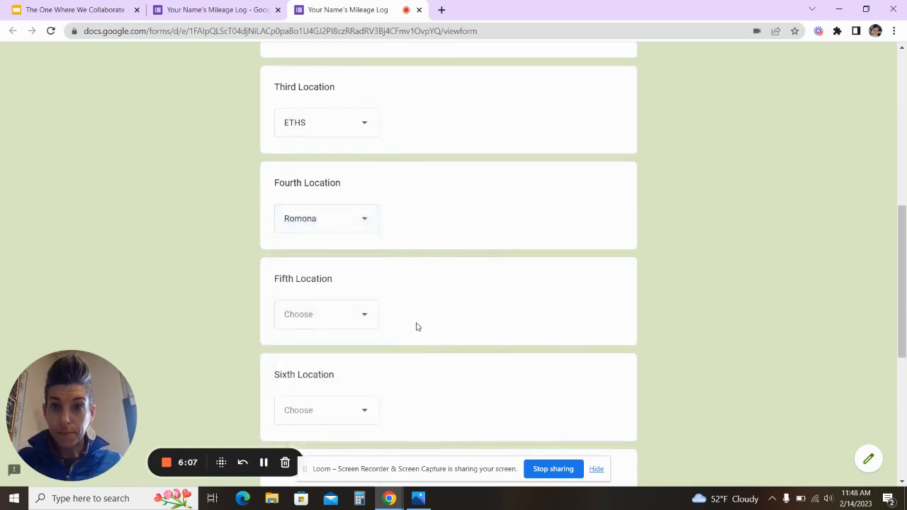
# Choose Highcrest as the Fifth Location.
pyautogui.scroll(-1, 411, 312)
pyautogui.click(364, 242)
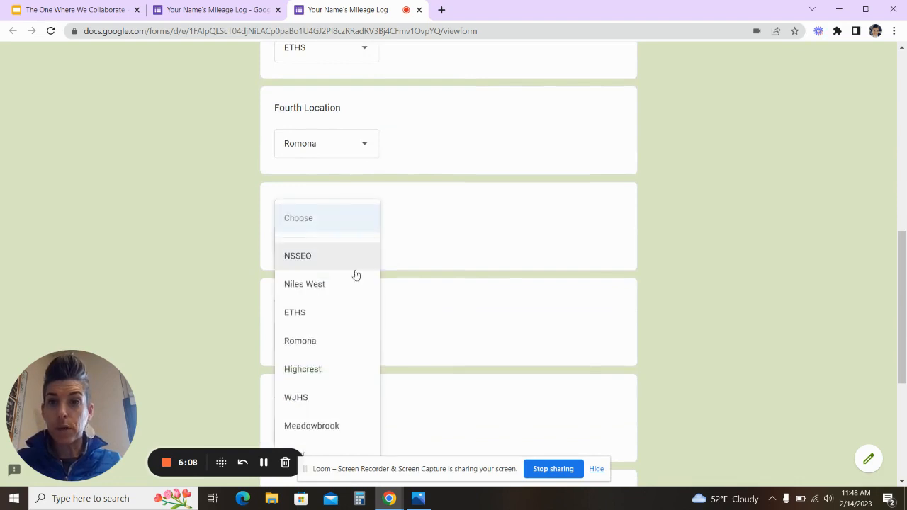
pyautogui.click(331, 371)
pyautogui.scroll(-2, 410, 326)
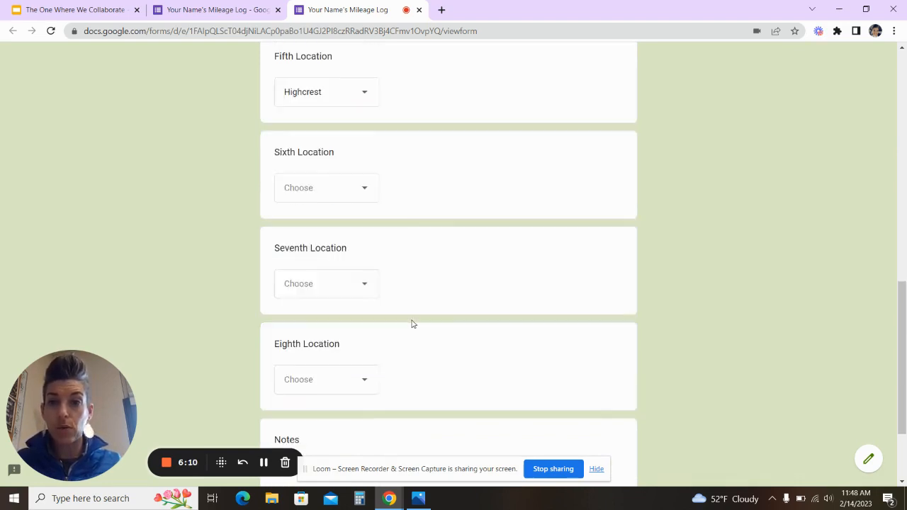
# Choose Meadowbrook as the Sixth Location and Other as the Seventh Location.
pyautogui.click(367, 183)
pyautogui.click(322, 394)
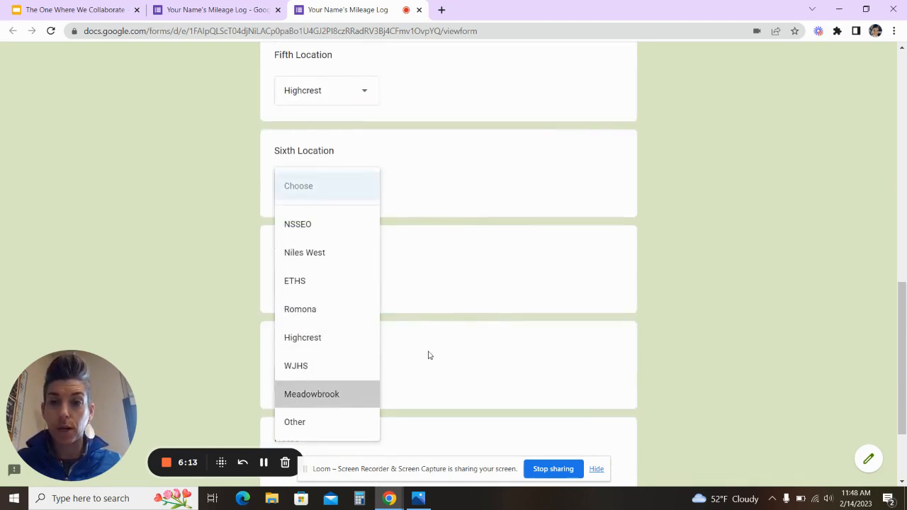
pyautogui.scroll(-2, 456, 315)
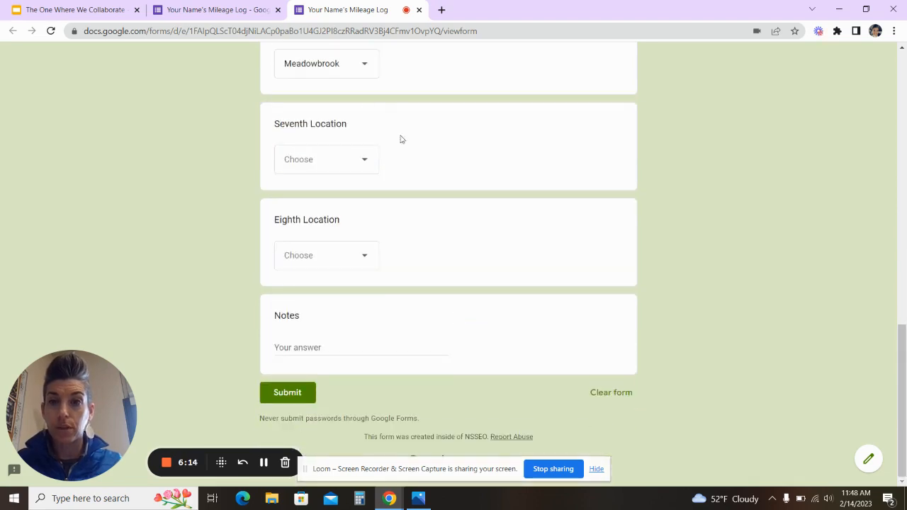
pyautogui.click(369, 166)
pyautogui.click(305, 373)
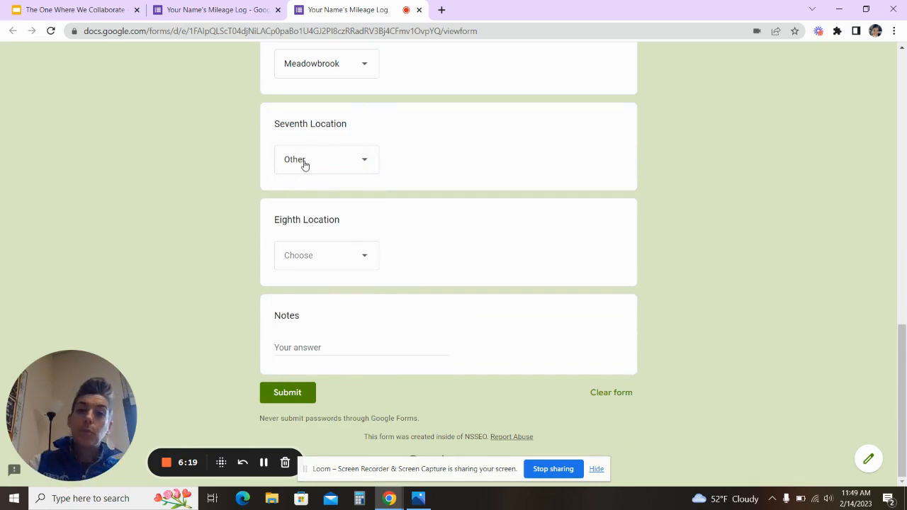
# Submit the form with "Admin building somewhere." as the Notes answer and open a blank form for another response.
pyautogui.click(313, 347)
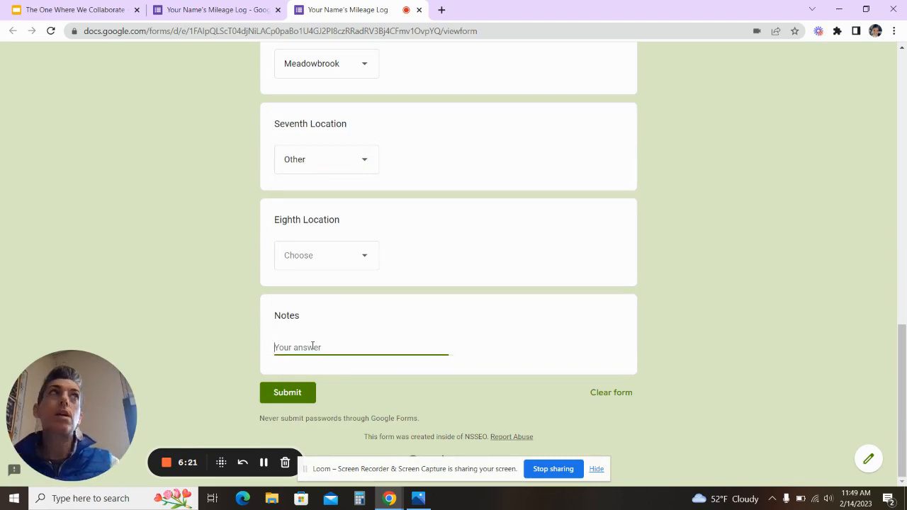
pyautogui.write('A')
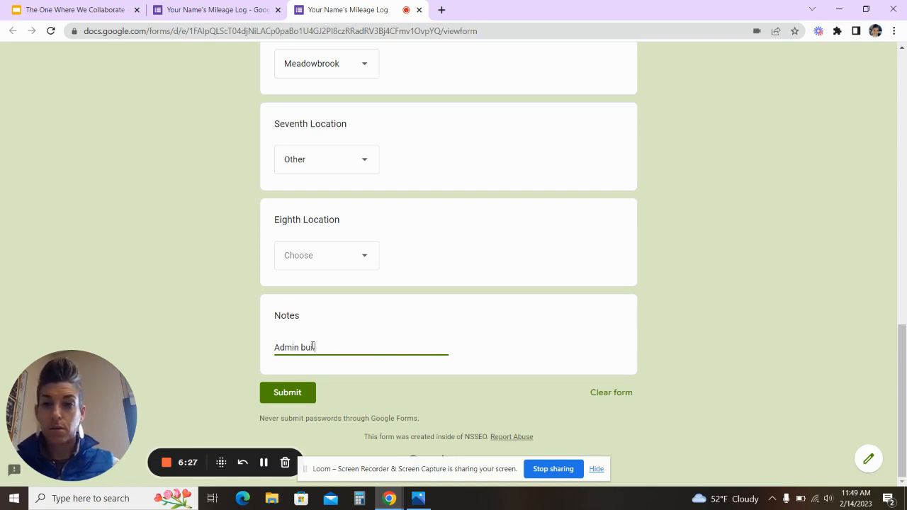
pyautogui.write('dmin building some')
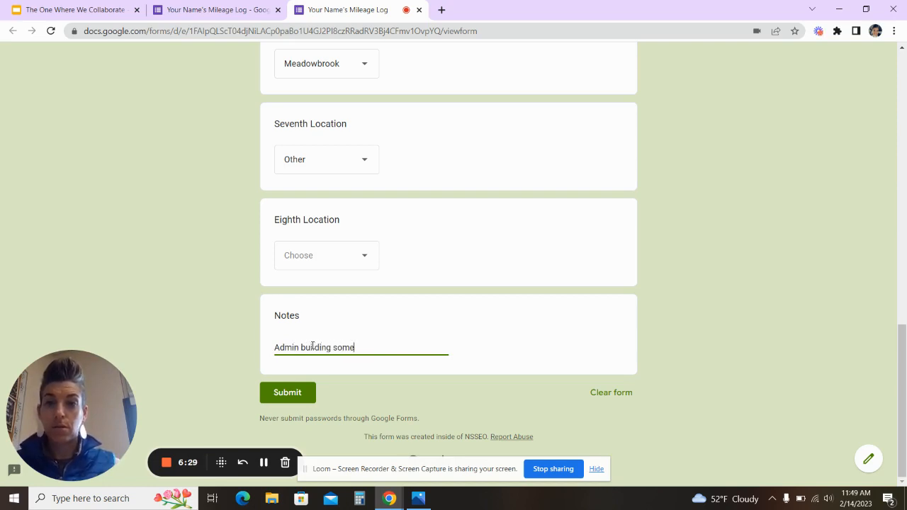
pyautogui.write('where.')
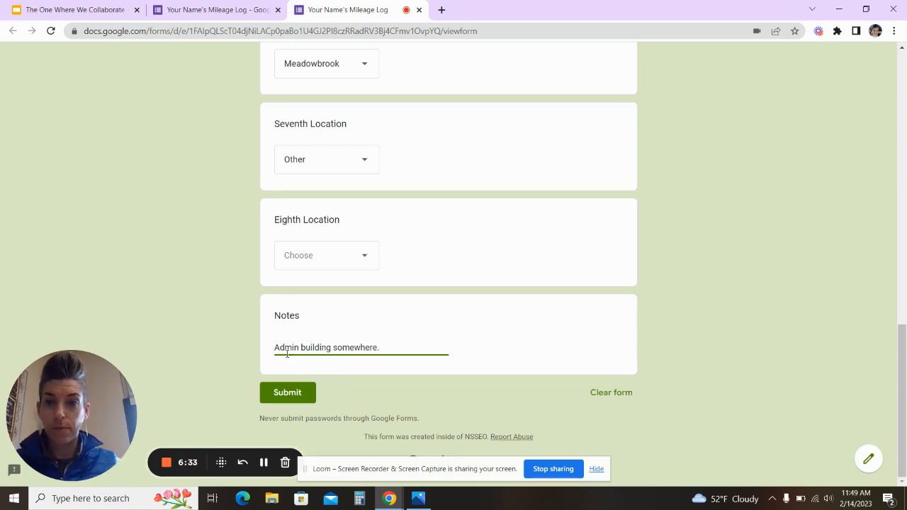
pyautogui.click(287, 393)
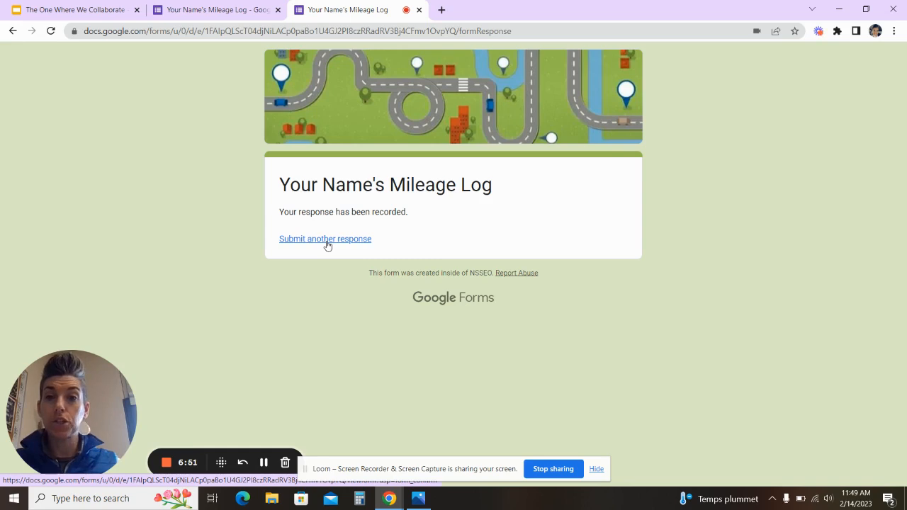
pyautogui.click(326, 241)
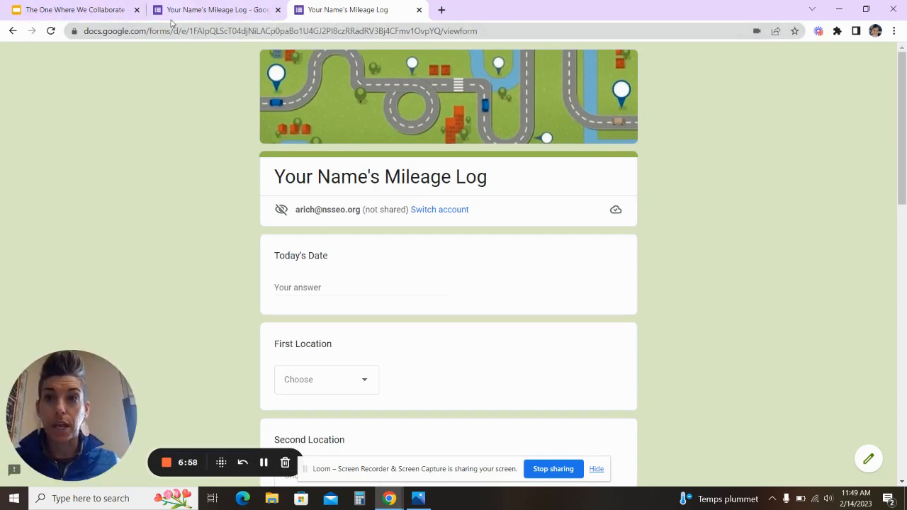
# Return to the Mileage Log form editor and review the summary of responses for the date and each location.
pyautogui.click(209, 15)
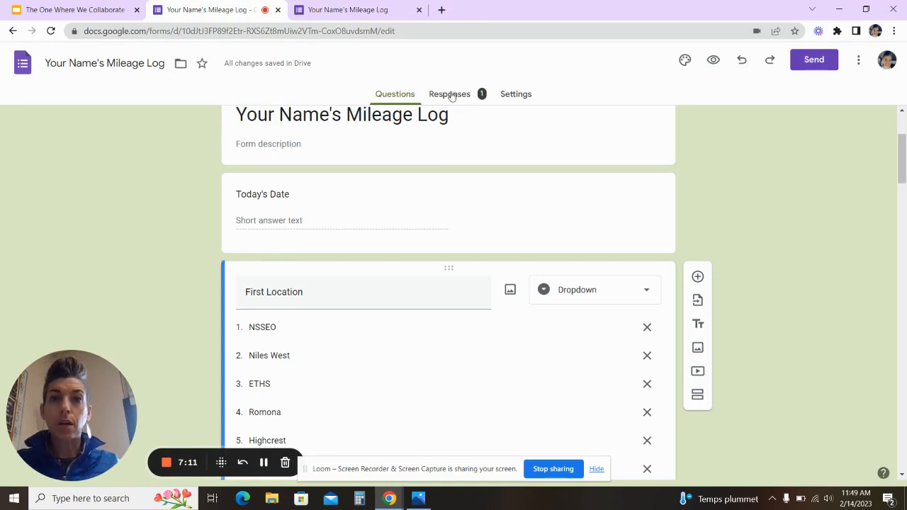
pyautogui.scroll(3, 443, 181)
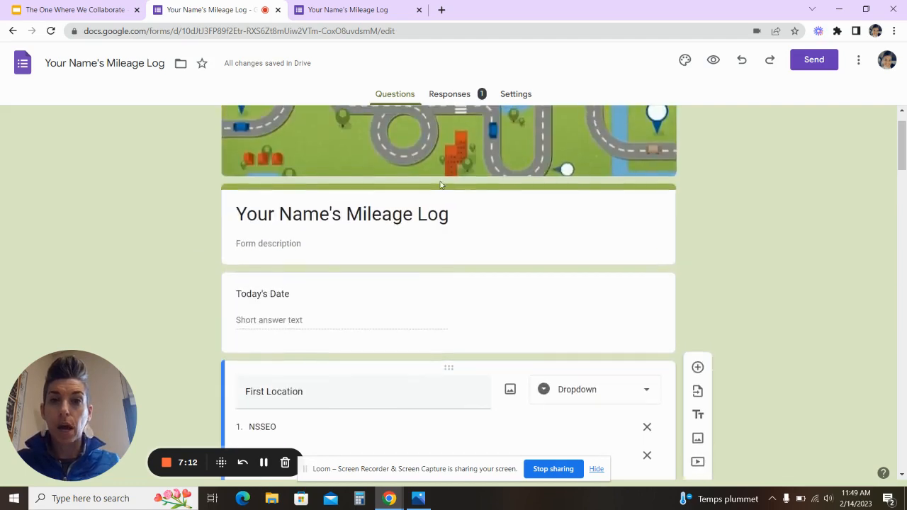
pyautogui.scroll(1, 457, 210)
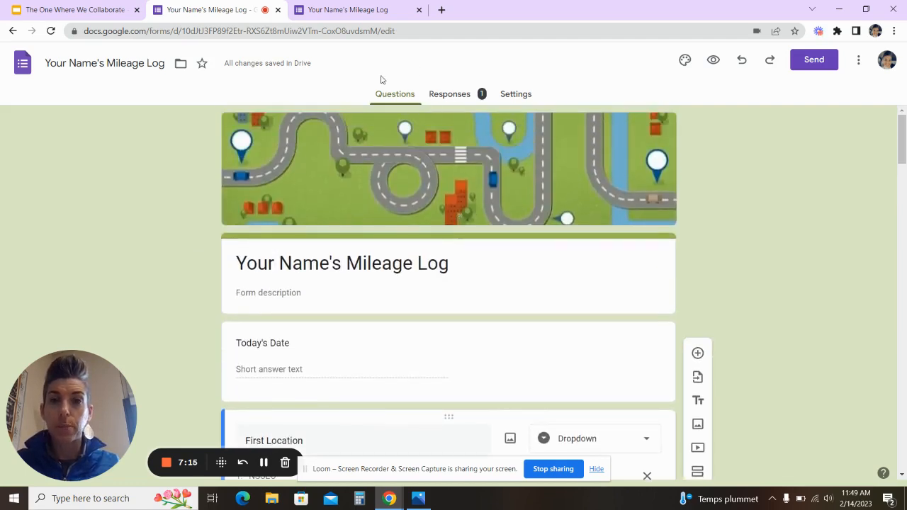
pyautogui.click(450, 96)
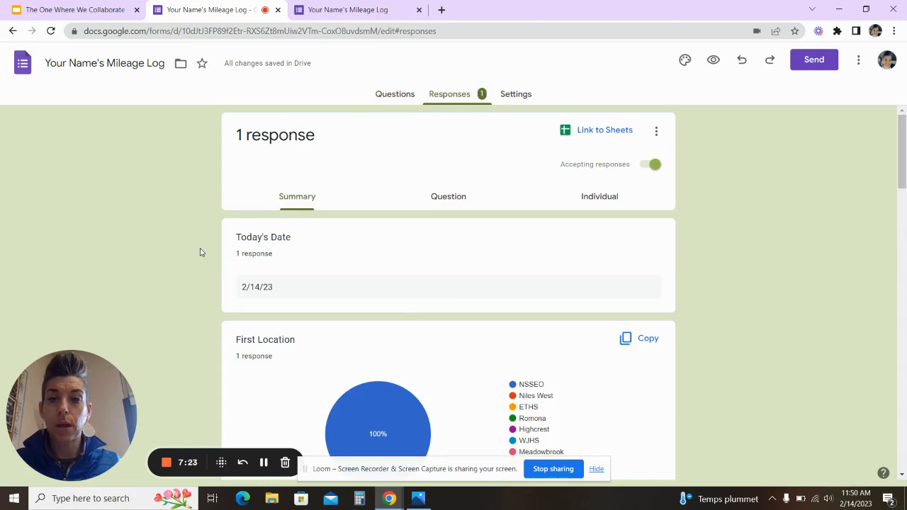
pyautogui.scroll(-3, 203, 325)
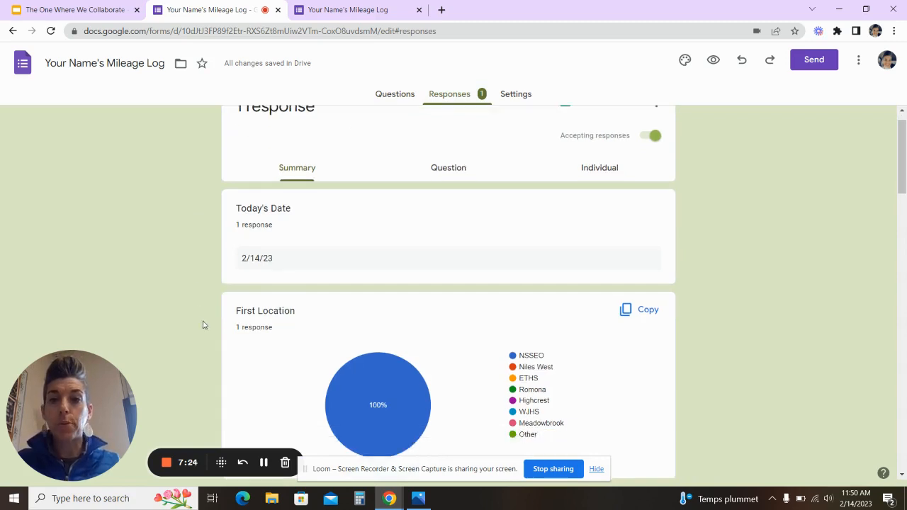
pyautogui.scroll(-2, 202, 325)
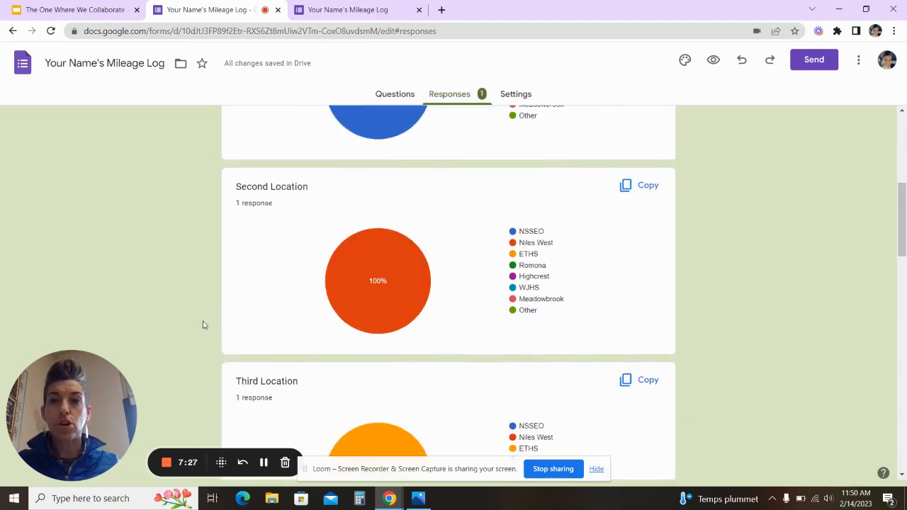
pyautogui.scroll(5, 203, 325)
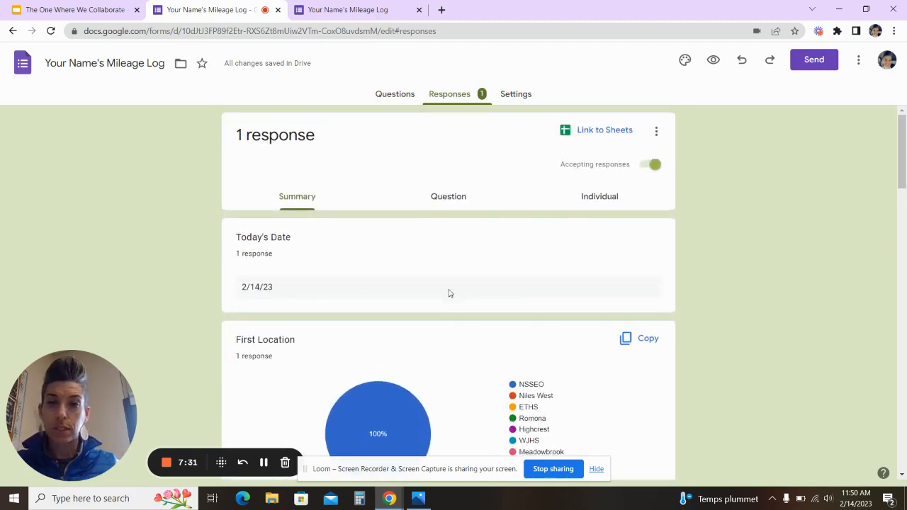
# Link the form's responses to a new Google Sheets spreadsheet with the suggested name.
pyautogui.click(599, 133)
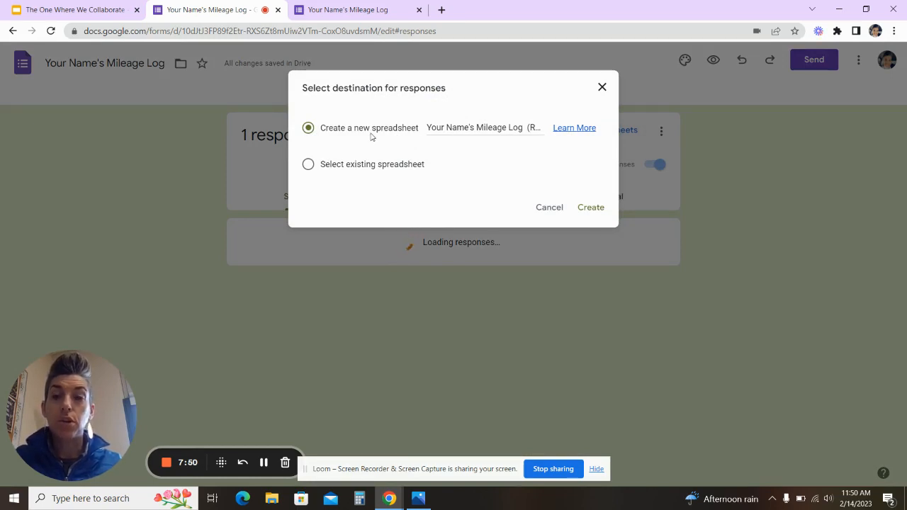
pyautogui.click(593, 207)
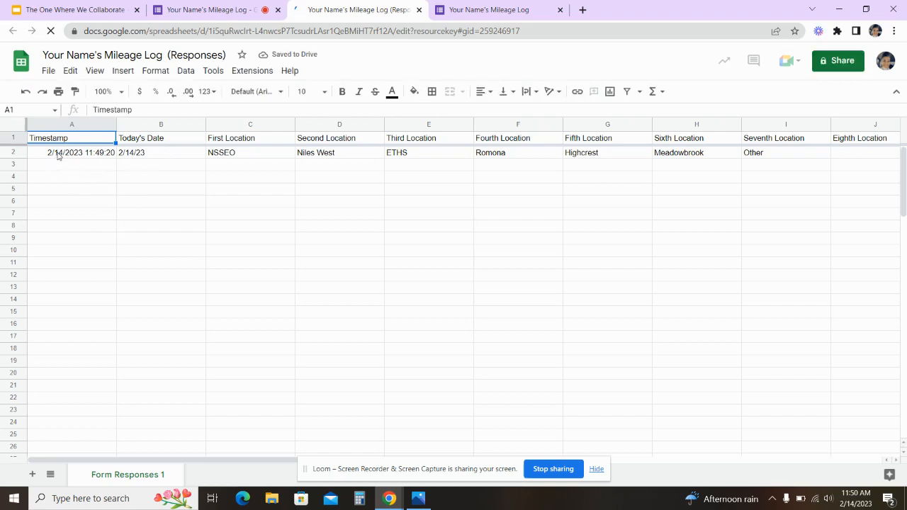
# Review the recorded trip entry in row 2 of the responses spreadsheet, from Timestamp through the locations to Notes.
pyautogui.click(60, 156)
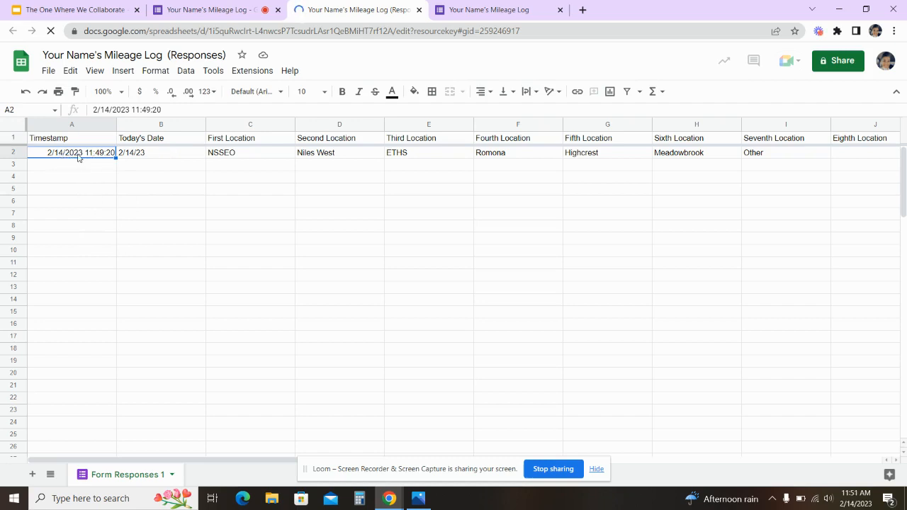
pyautogui.click(164, 157)
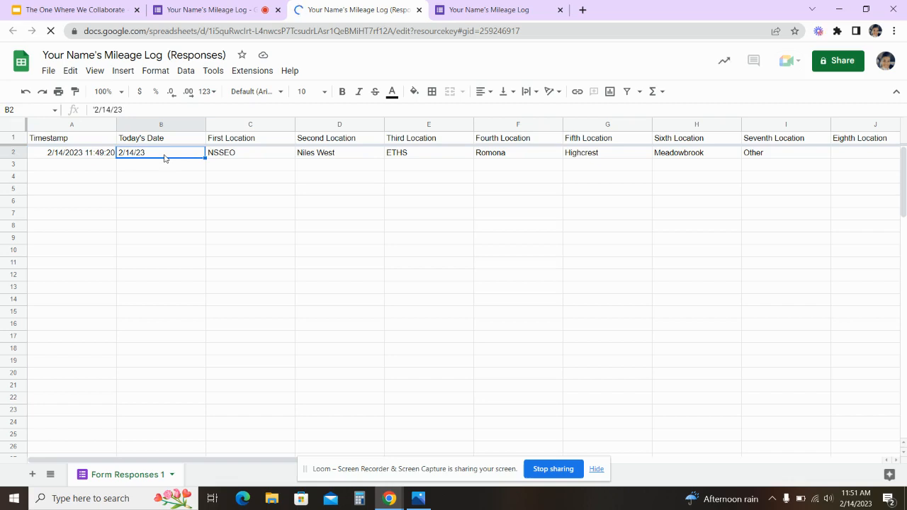
pyautogui.press('Right')
pyautogui.press('Right')
pyautogui.press('Right')
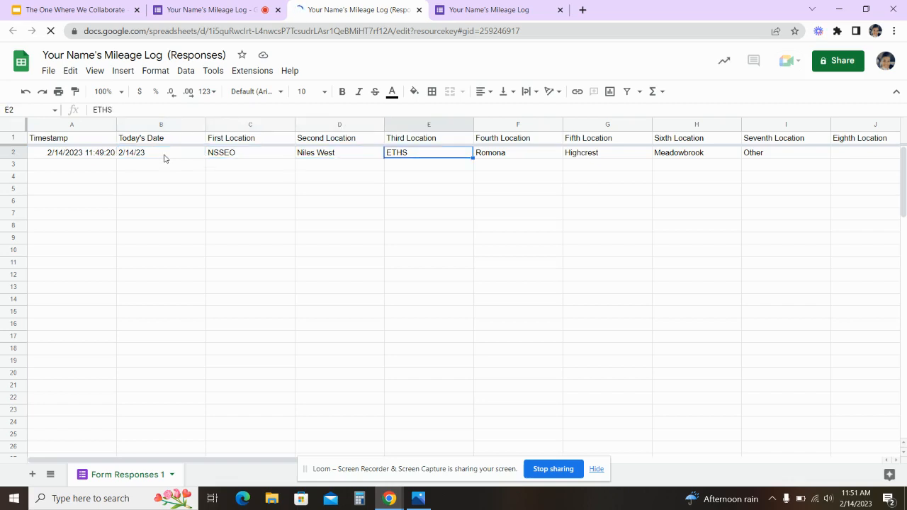
pyautogui.press('Right')
pyautogui.press('Right')
pyautogui.press('Right')
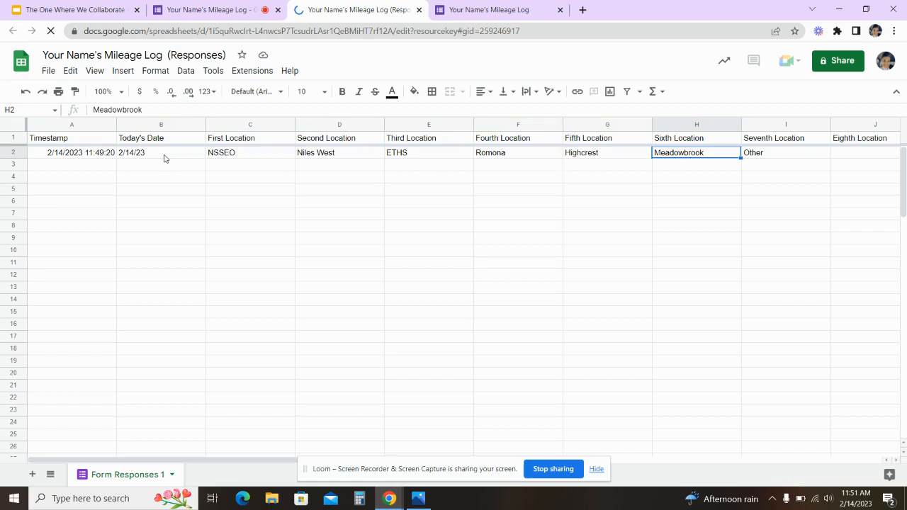
pyautogui.press('Right')
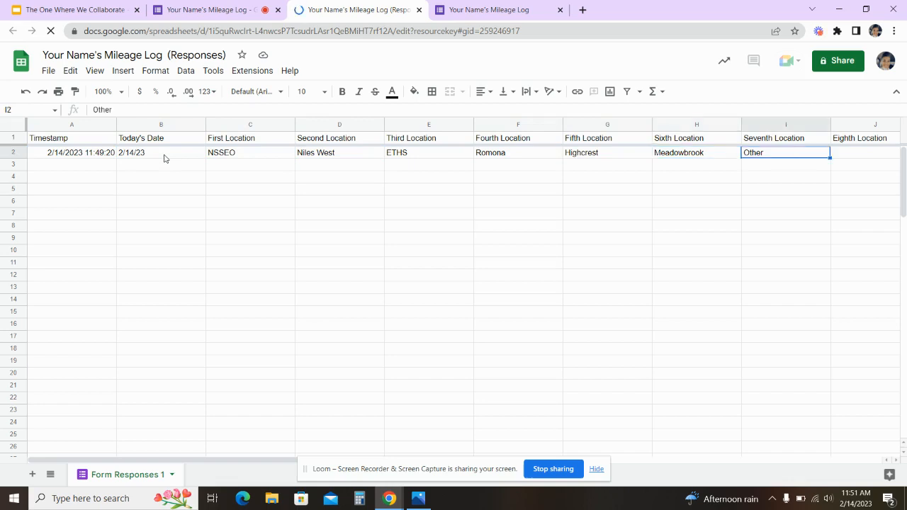
pyautogui.press('Right')
pyautogui.press('Right')
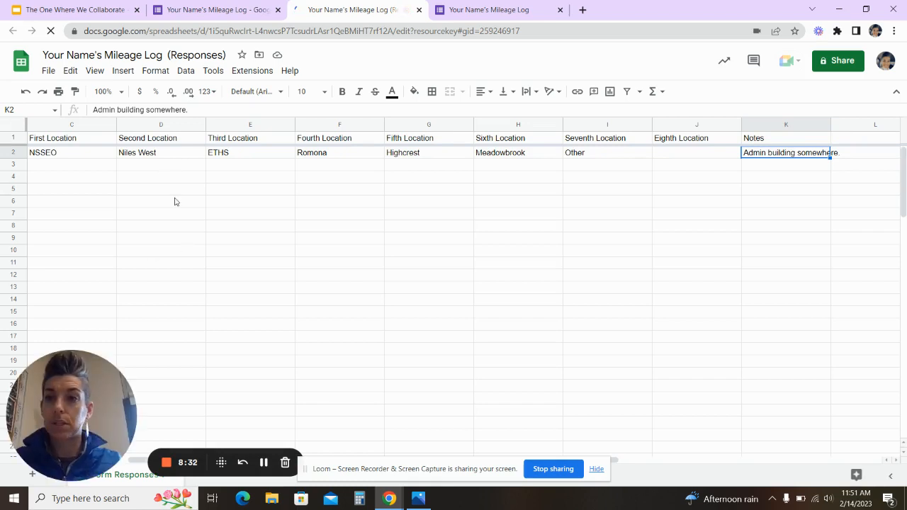
# Go back to the first columns and highlight the empty rows 3, 4 and 5 below the first response in turn.
pyautogui.hscroll(-3, 73, 170)
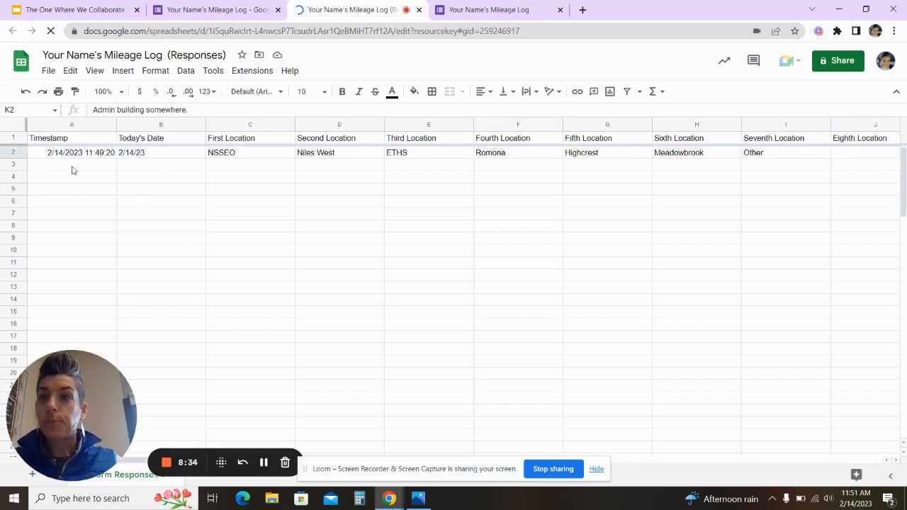
pyautogui.click(13, 165)
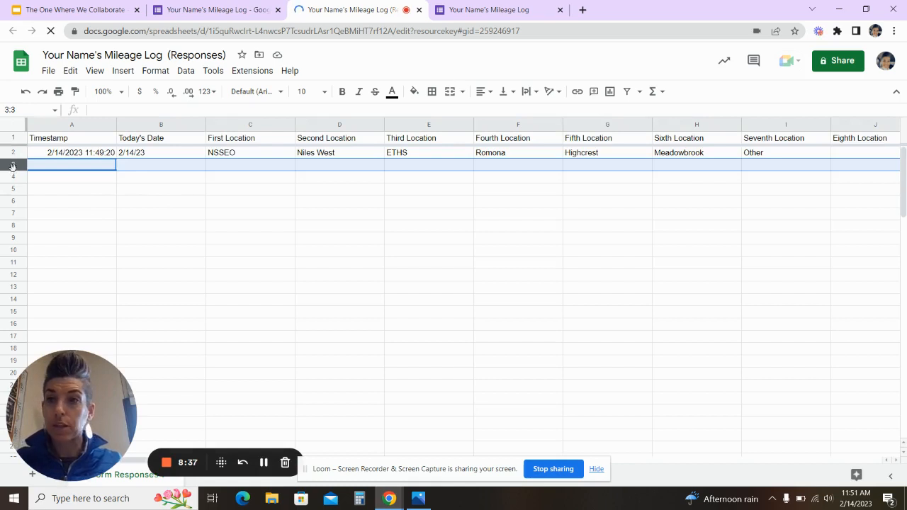
pyautogui.click(14, 177)
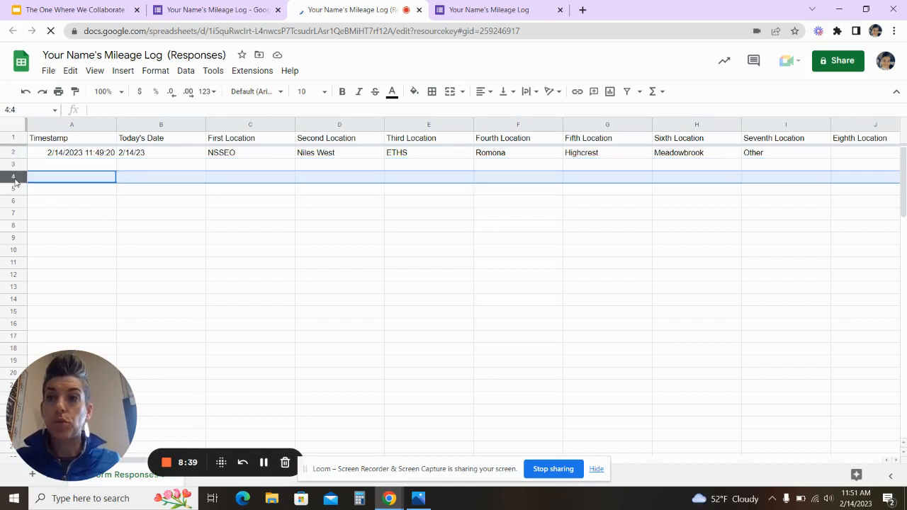
pyautogui.click(14, 190)
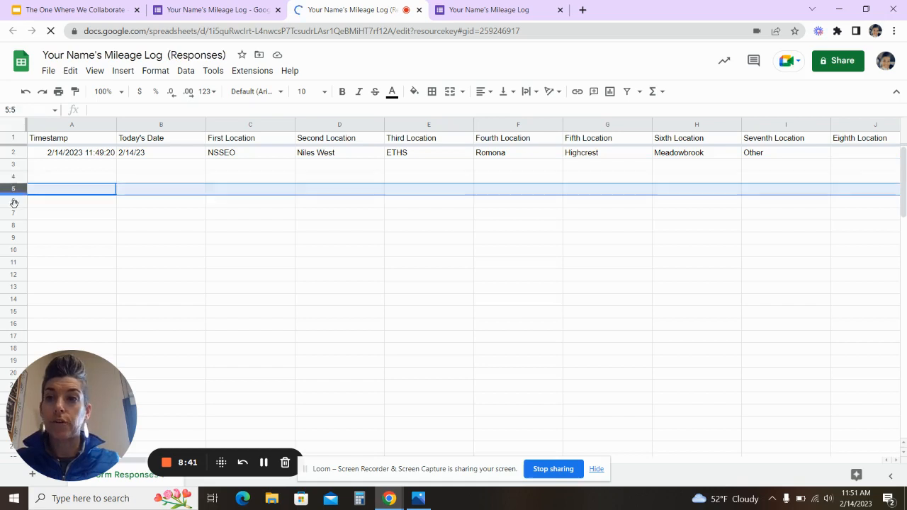
pyautogui.click(14, 204)
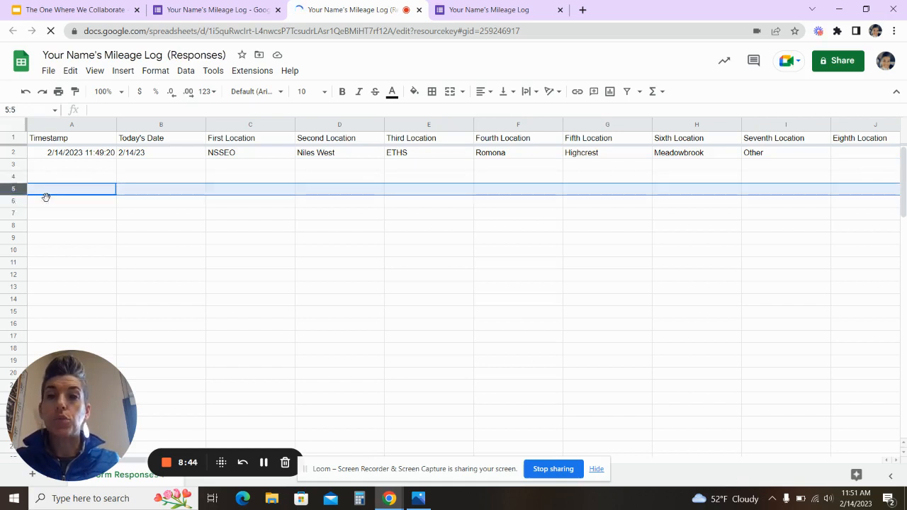
# Select the trip's location answers in row 2, from First Location to Seventh Location (C2:I2).
pyautogui.click(238, 155)
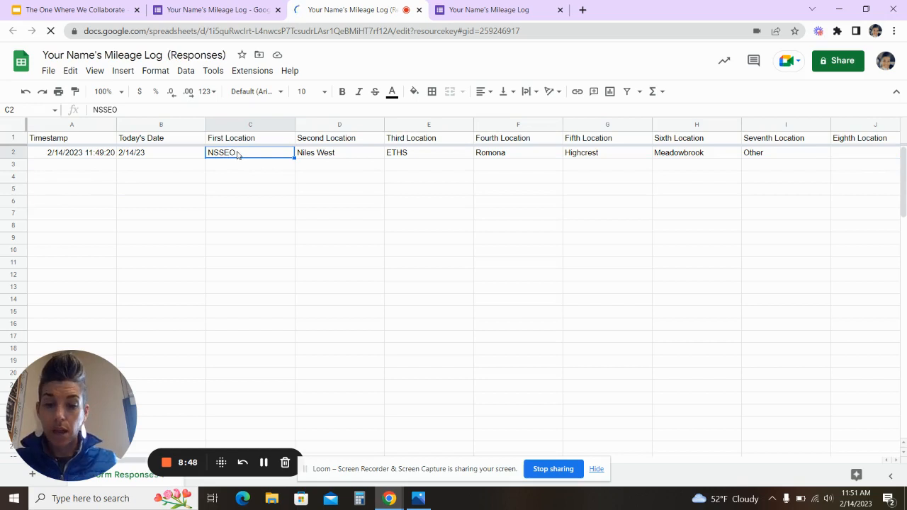
pyautogui.hotkey('shift', 'Right')
pyautogui.hotkey('shift', 'Right')
pyautogui.hotkey('shift', 'Right')
pyautogui.hotkey('shift', 'Right')
pyautogui.hotkey('shift', 'Right')
pyautogui.hotkey('shift', 'Right')
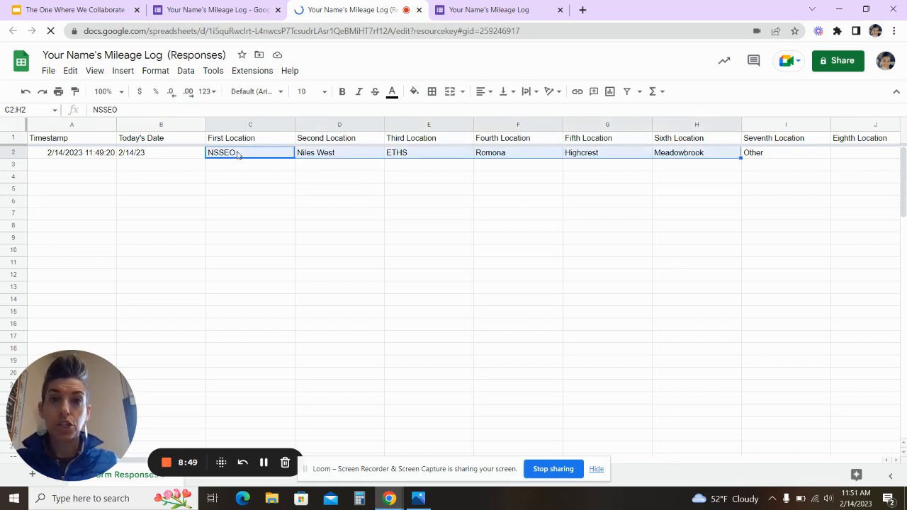
pyautogui.hotkey('shift', 'Right')
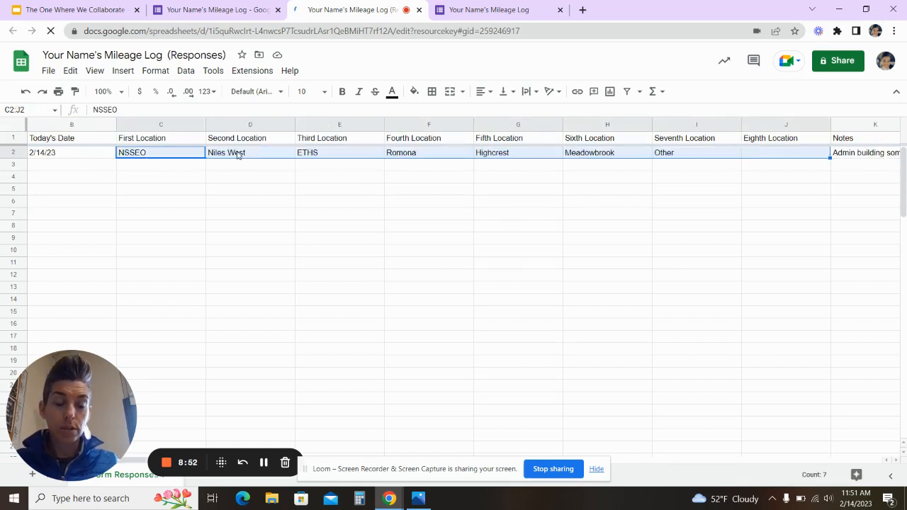
pyautogui.hotkey('shift', 'Left')
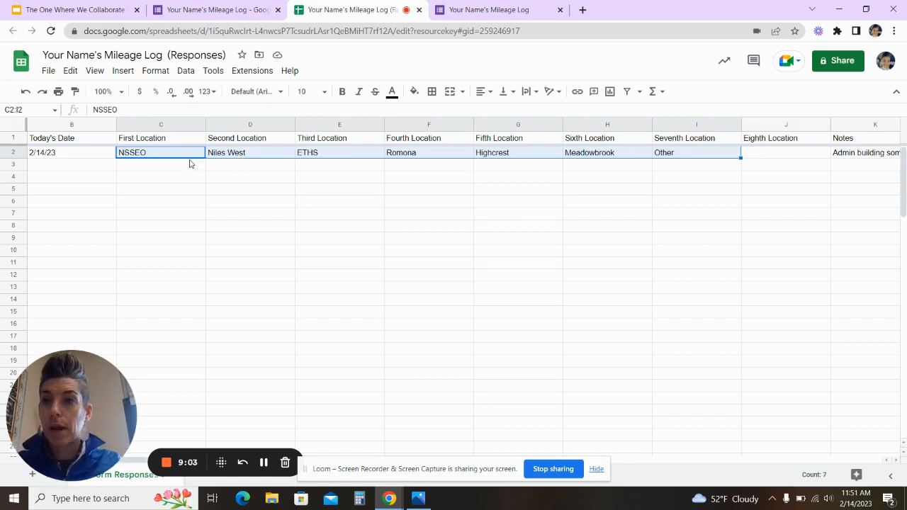
# Clear the range selection by selecting cell B3, and switch to The One Where We Collaborate presentation in Google Slides.
pyautogui.click(143, 183)
pyautogui.click(73, 166)
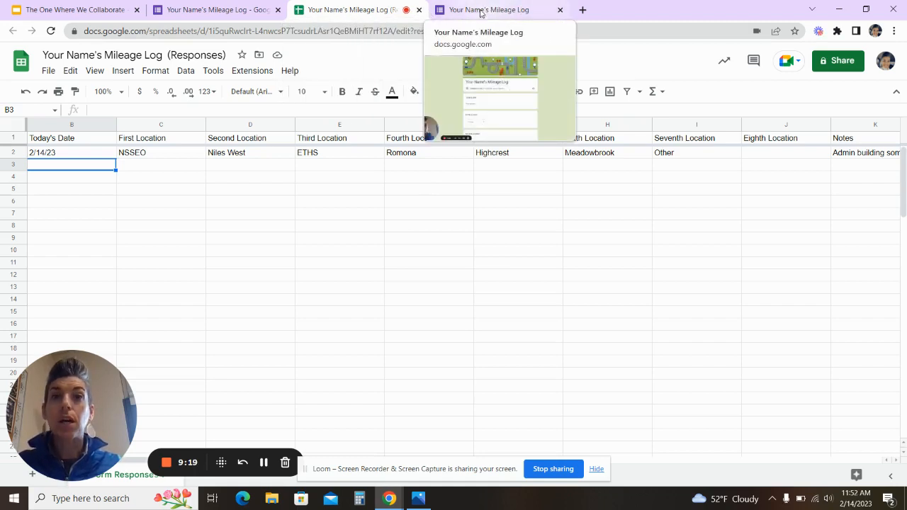
pyautogui.click(112, 13)
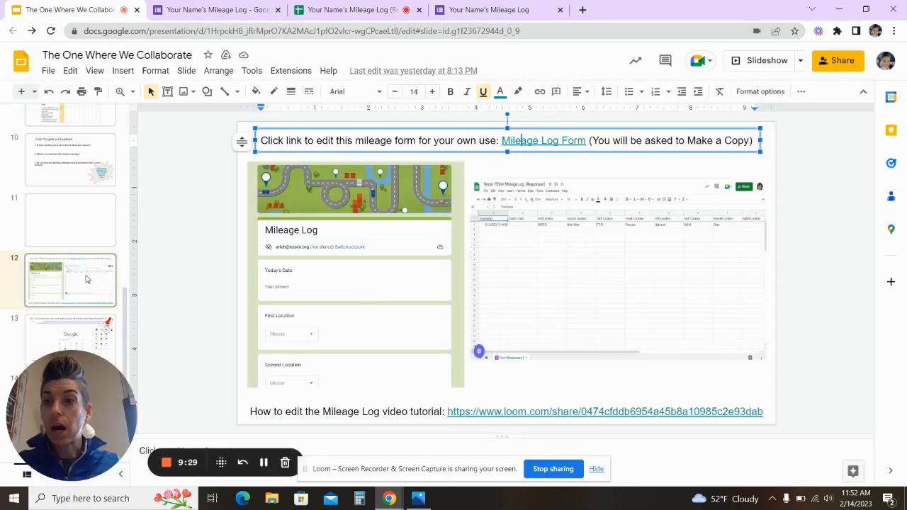
# Show slide 13 about finding the copied forms, and browse the Google apps list from a new browser tab.
pyautogui.click(98, 333)
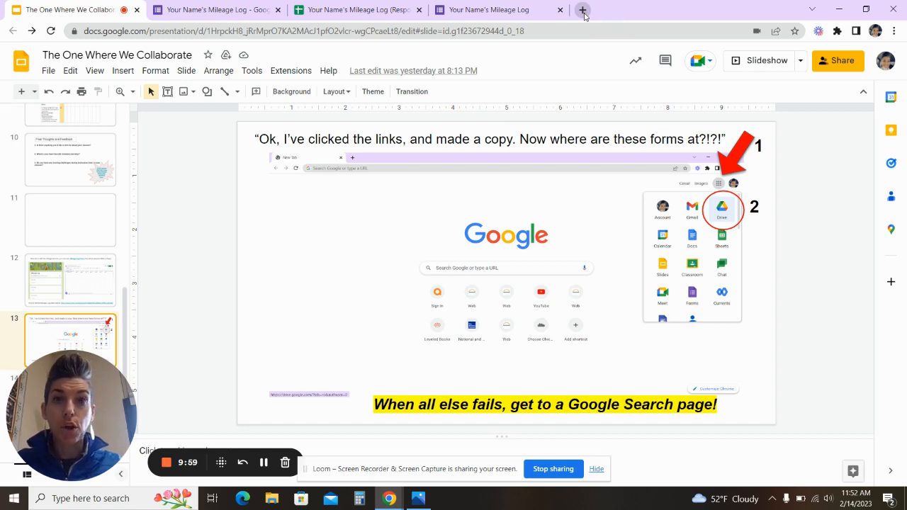
pyautogui.click(583, 10)
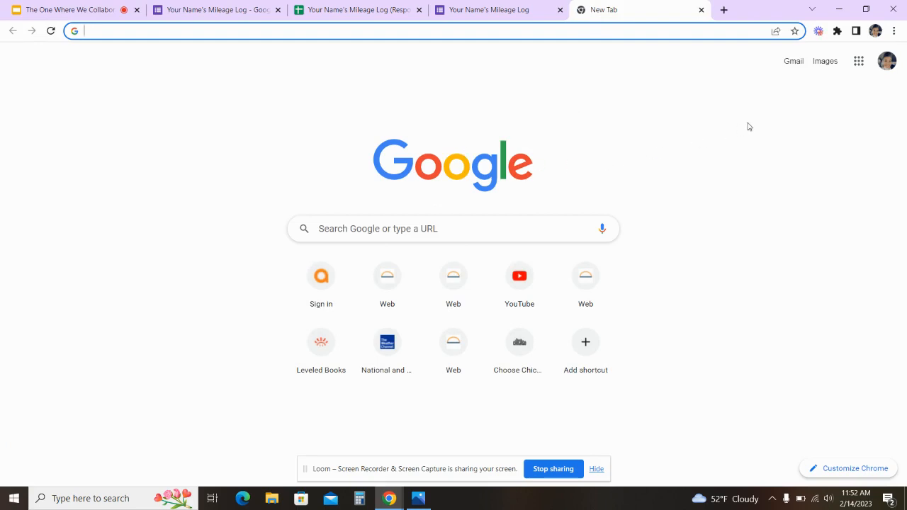
pyautogui.click(858, 63)
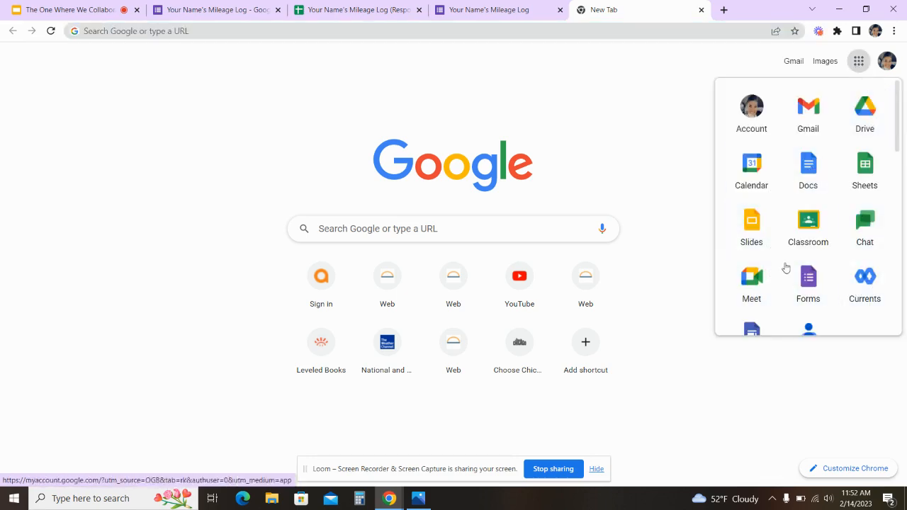
pyautogui.scroll(-4, 786, 268)
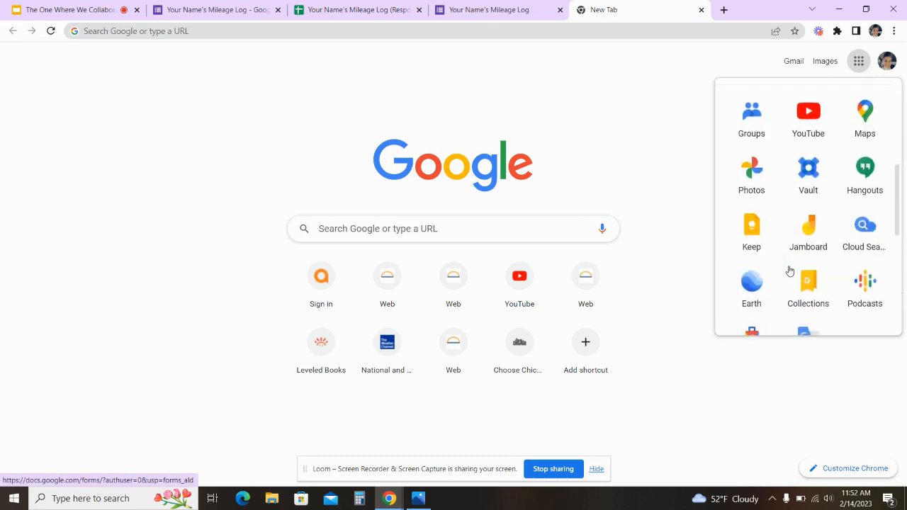
pyautogui.scroll(4, 789, 271)
# Move Slides to the spot after Docs in the Google apps list, and open Google Drive to find the copied mileage files.
pyautogui.moveTo(753, 221); pyautogui.dragTo(865, 165)
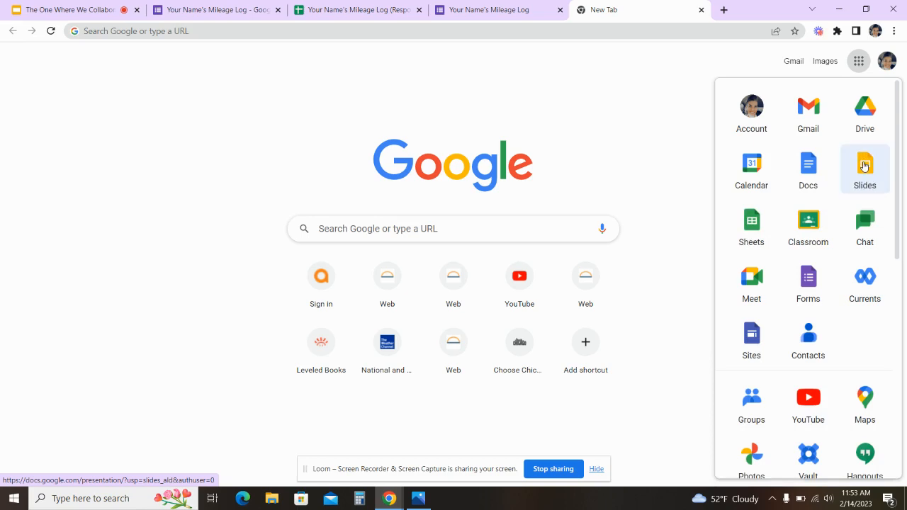
pyautogui.click(866, 108)
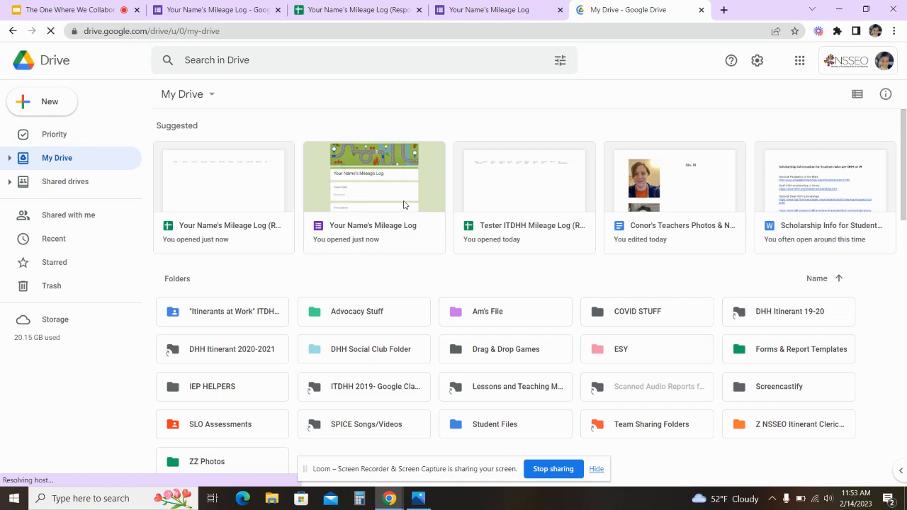
# Close Google Drive and return to slide 12 with the Mileage Log Form link in The One Where We Collaborate presentation.
pyautogui.click(701, 10)
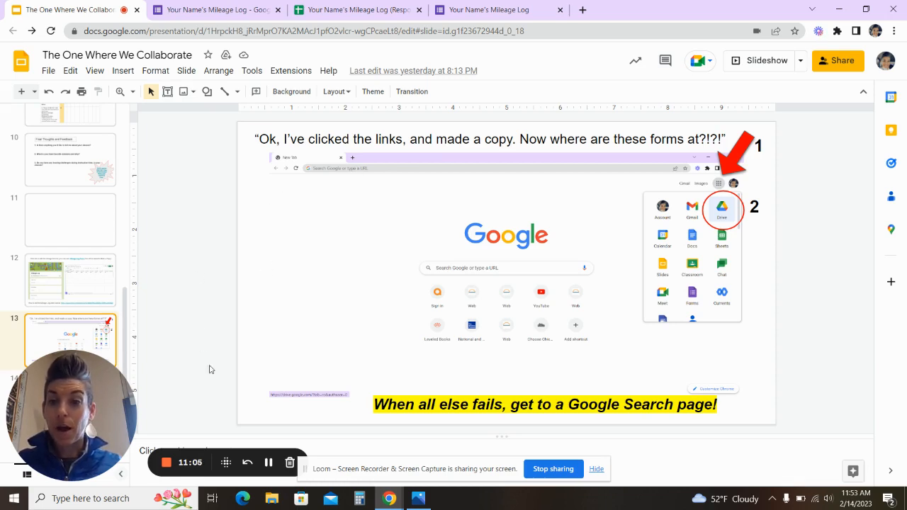
pyautogui.press('Up')
pyautogui.press('Up')
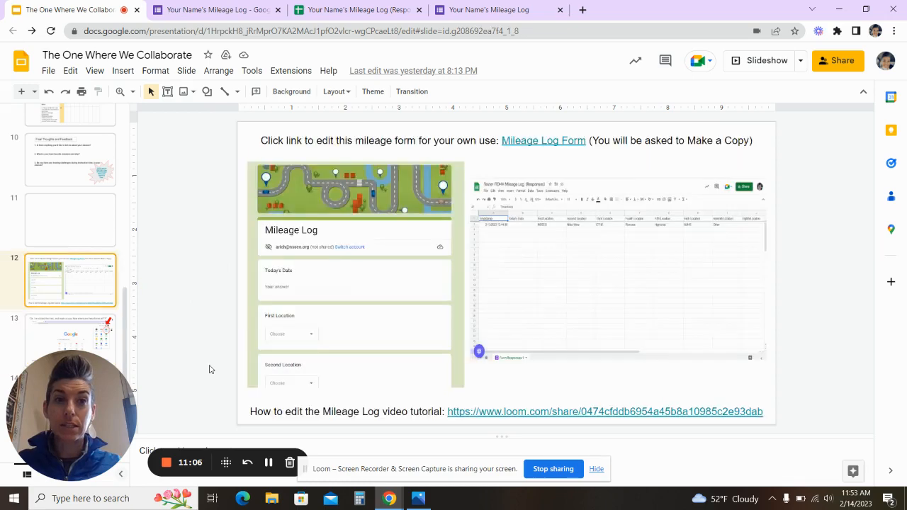
pyautogui.click(79, 287)
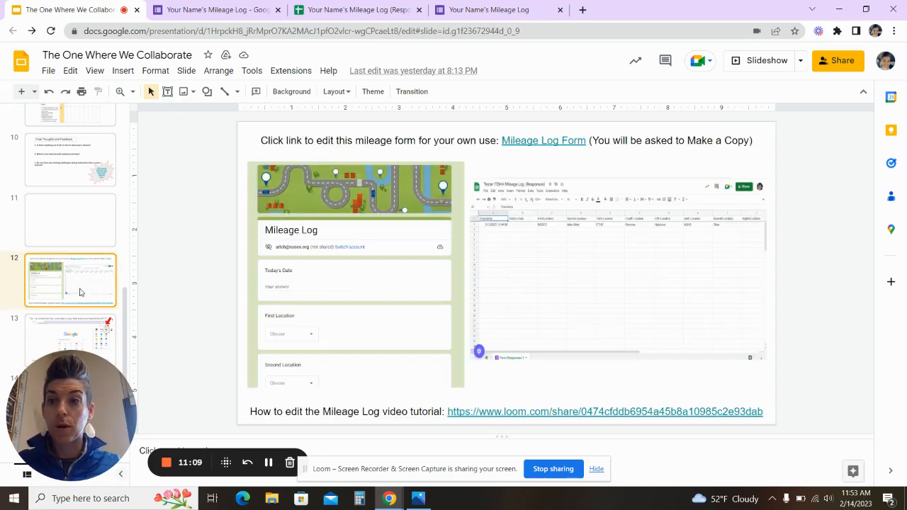